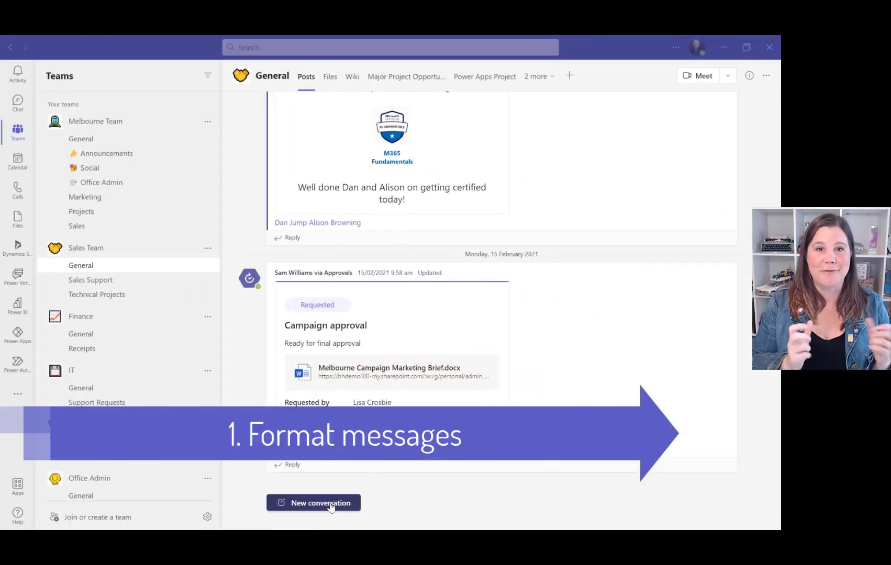
click(330, 505)
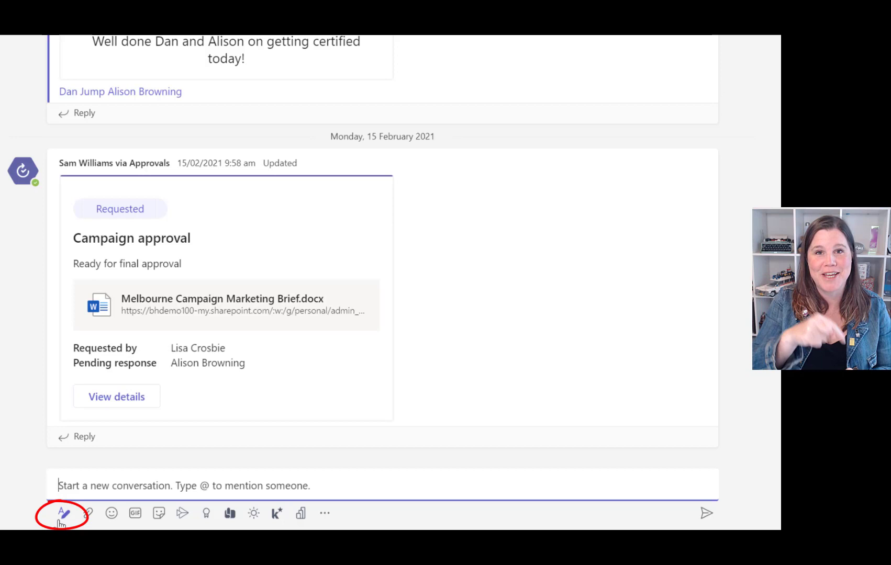
click(60, 520)
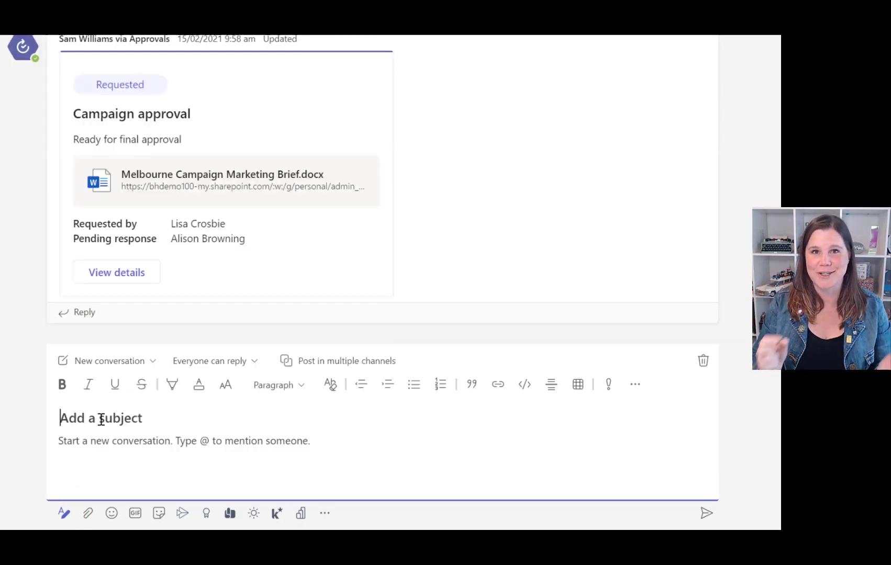
text(New Expense Policy)
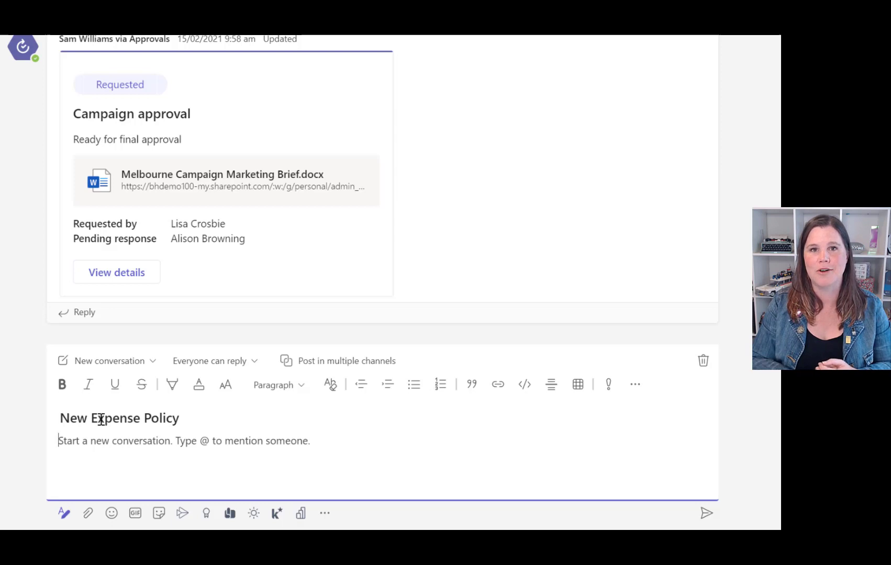
text(@sale)
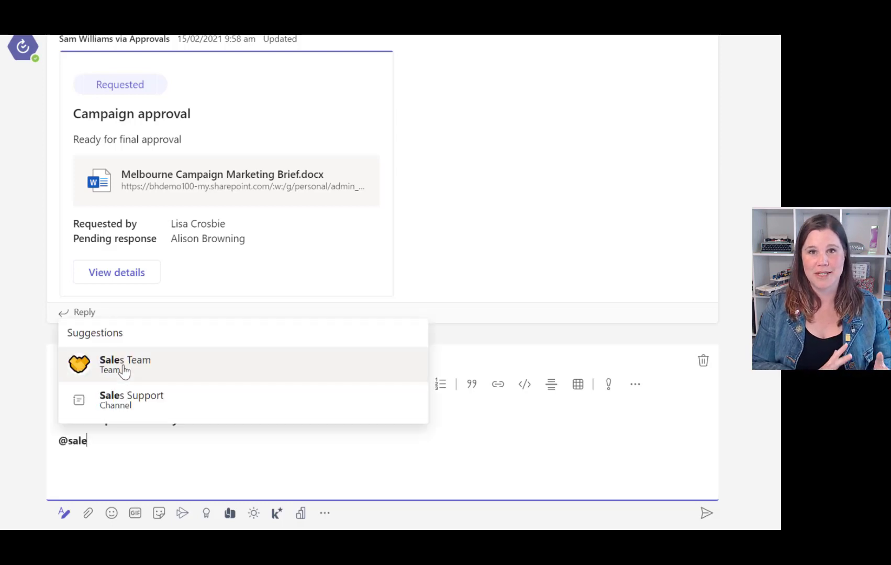
Mention Sales Team, request review of the expense policy, and bullet Travel, Entertainment, Other client expenses.
click(121, 369)
text(please review the new expense policy which covers:)
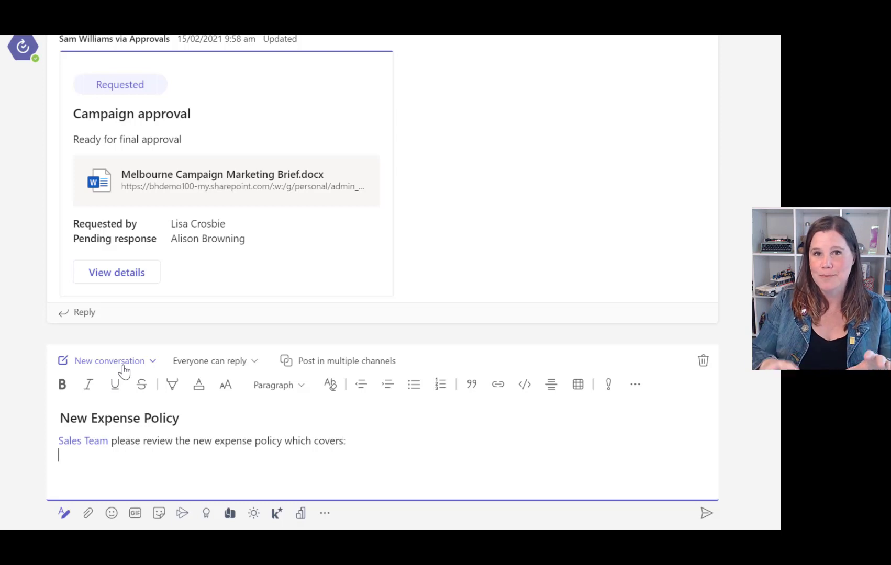
click(413, 390)
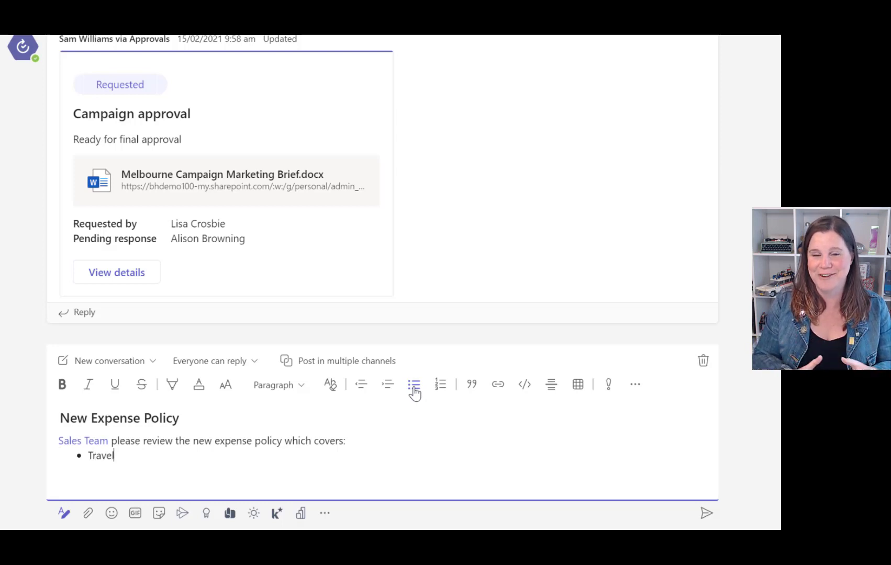
key(Return)
text(Entertainment)
key(Return)
text(Other client expenses)
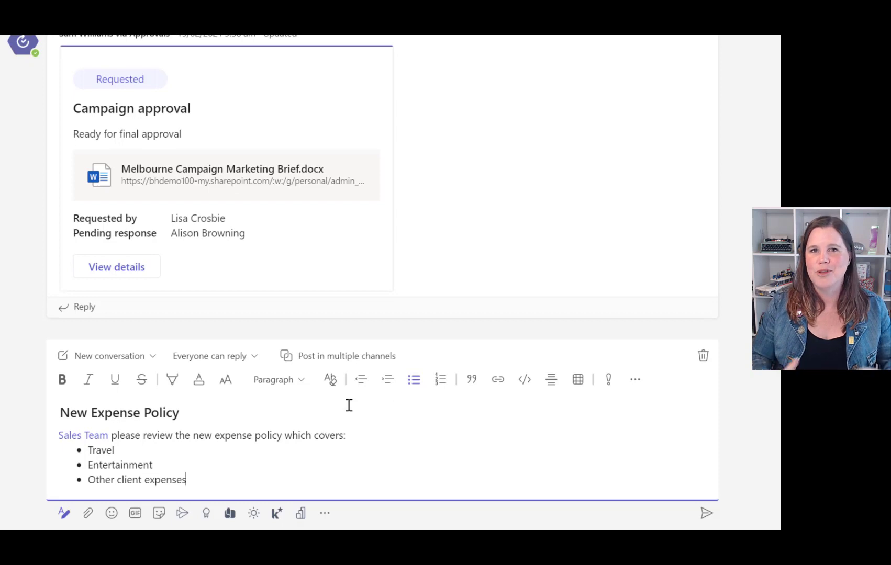
Highlight 'new expense' in yellow and make 'policy' bold.
drag(194, 434, 252, 437)
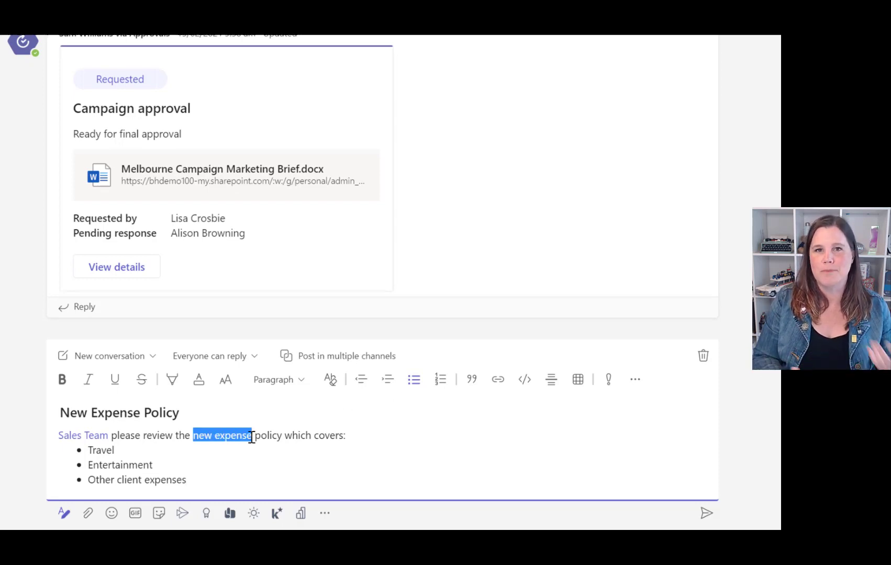
click(171, 378)
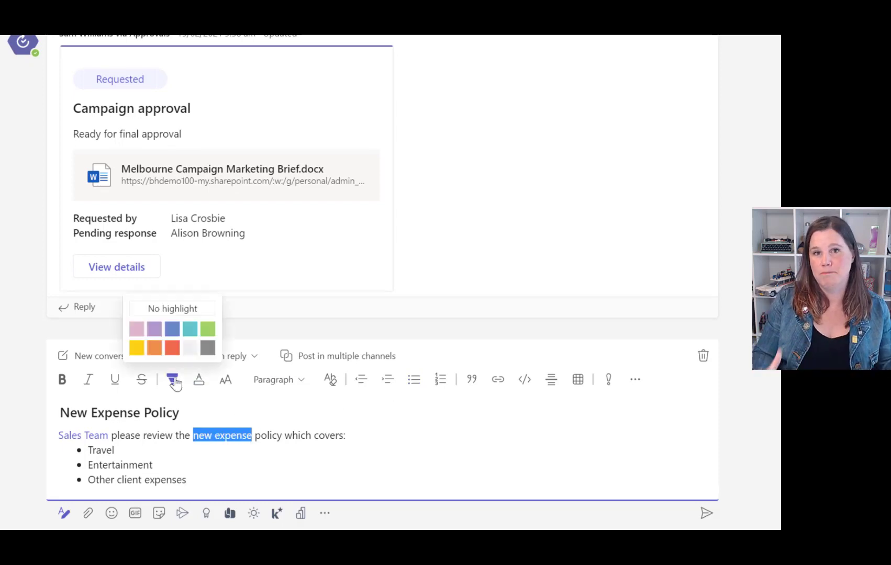
click(136, 348)
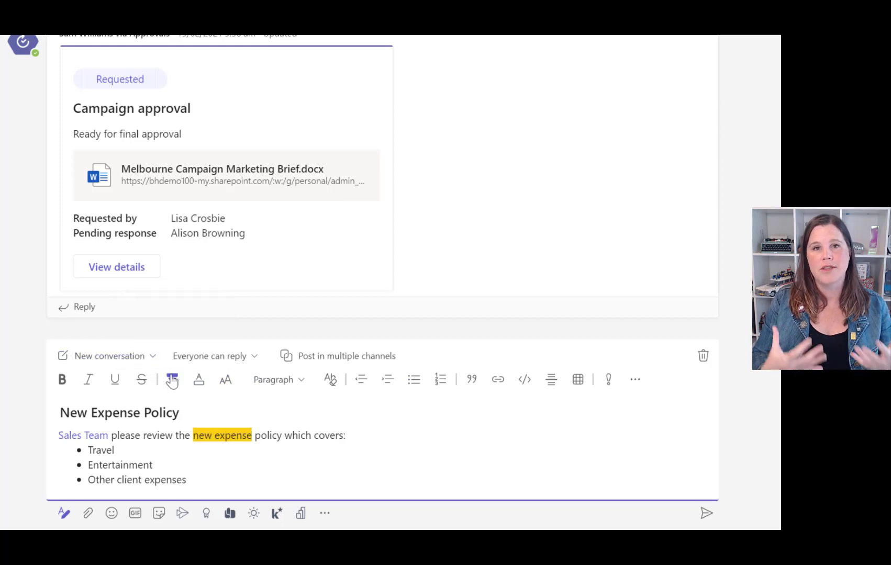
double_click(269, 434)
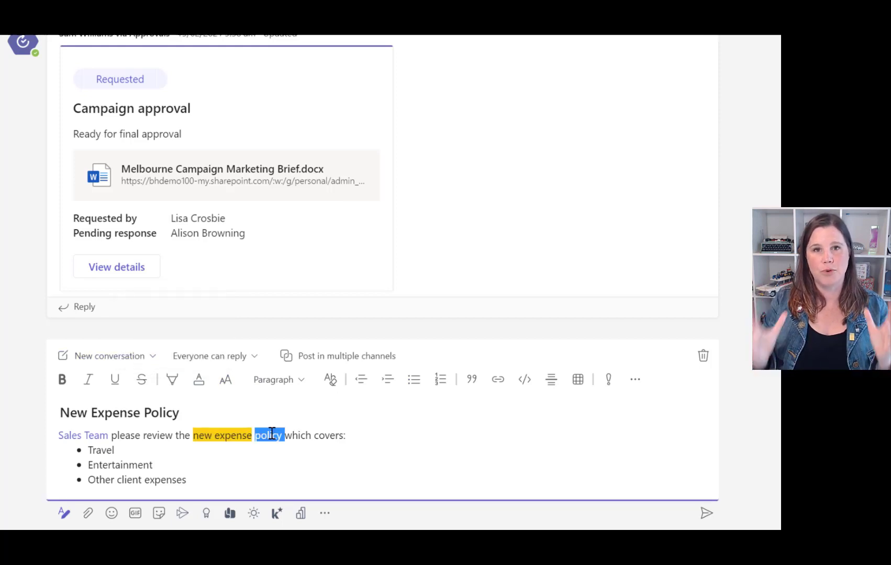
click(62, 383)
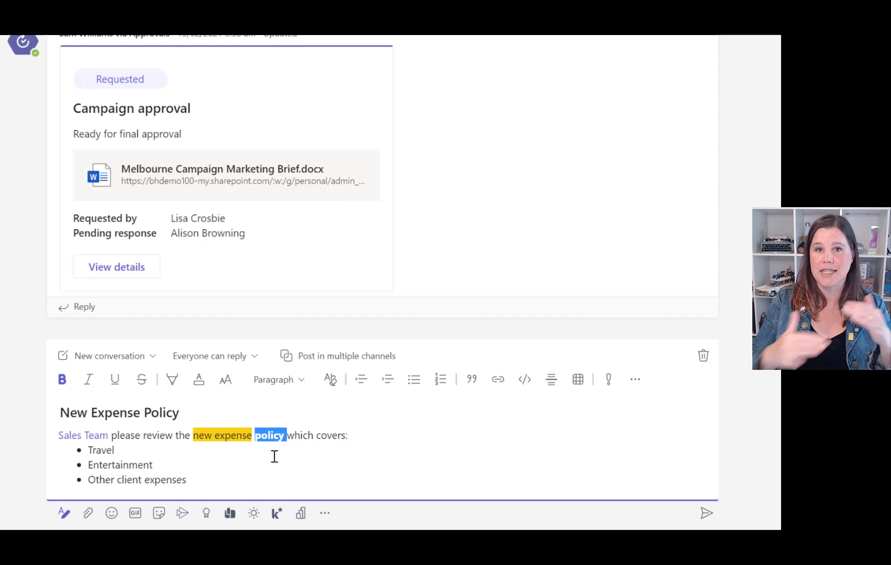
Colour the three bullet items green.
mouse_move(208, 478)
mouse_down()
mouse_move(169, 480)
mouse_move(87, 463)
mouse_move(79, 453)
mouse_up()
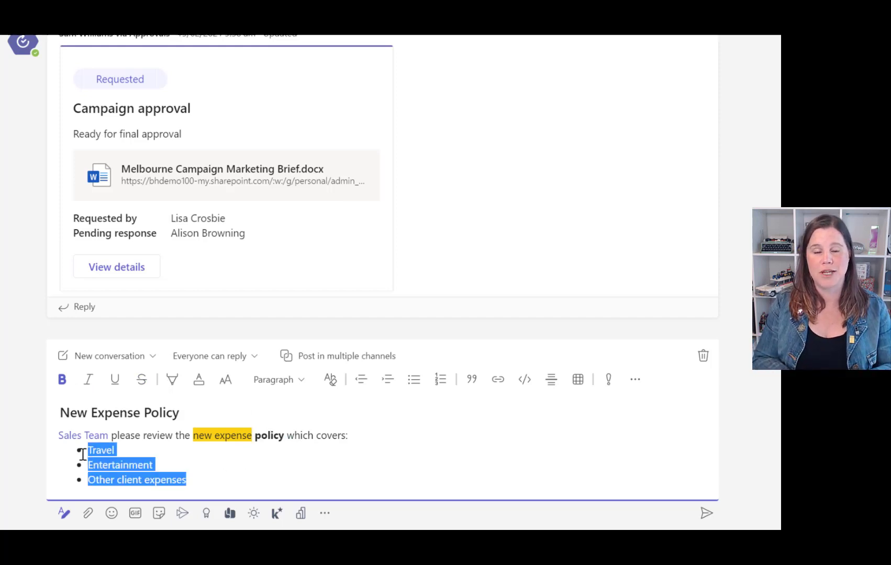
click(199, 383)
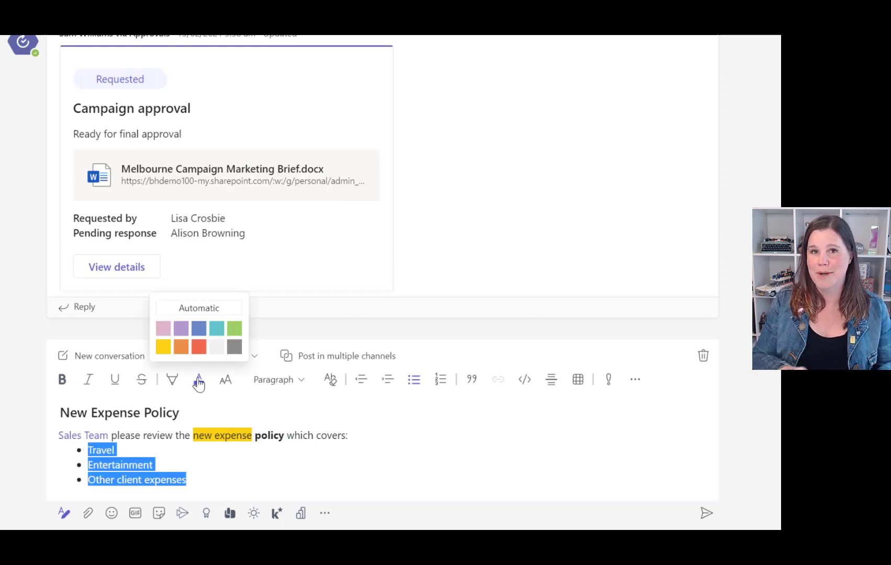
click(234, 345)
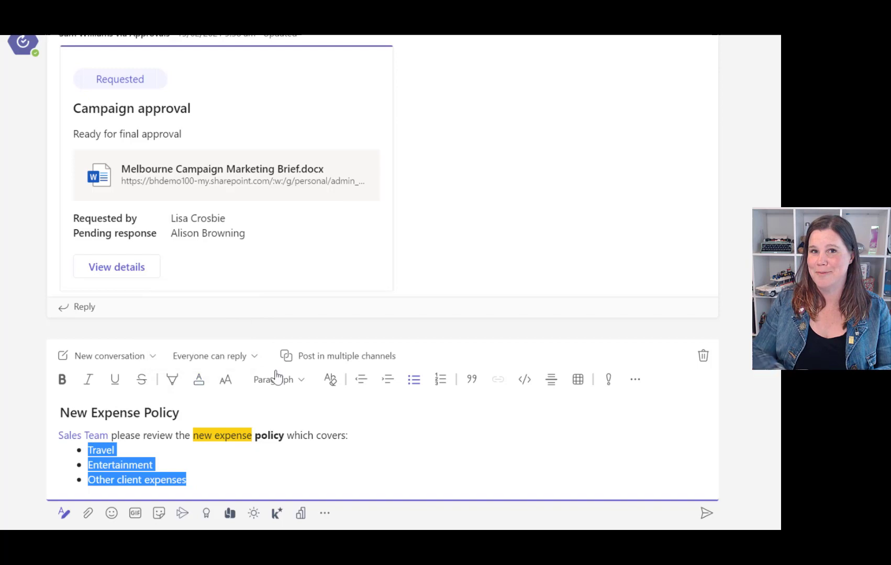
click(358, 467)
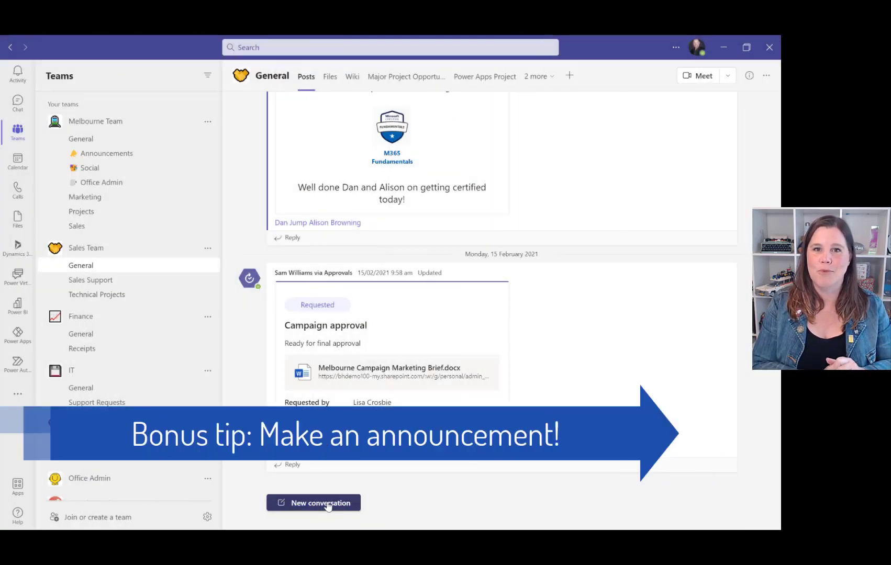
Start a new channel post in the full editor as an Announcement.
click(327, 503)
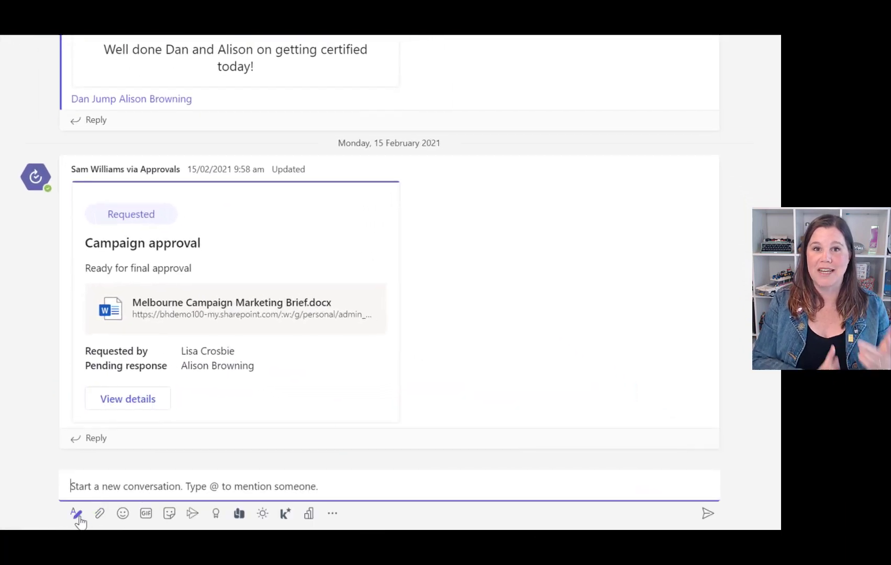
click(77, 515)
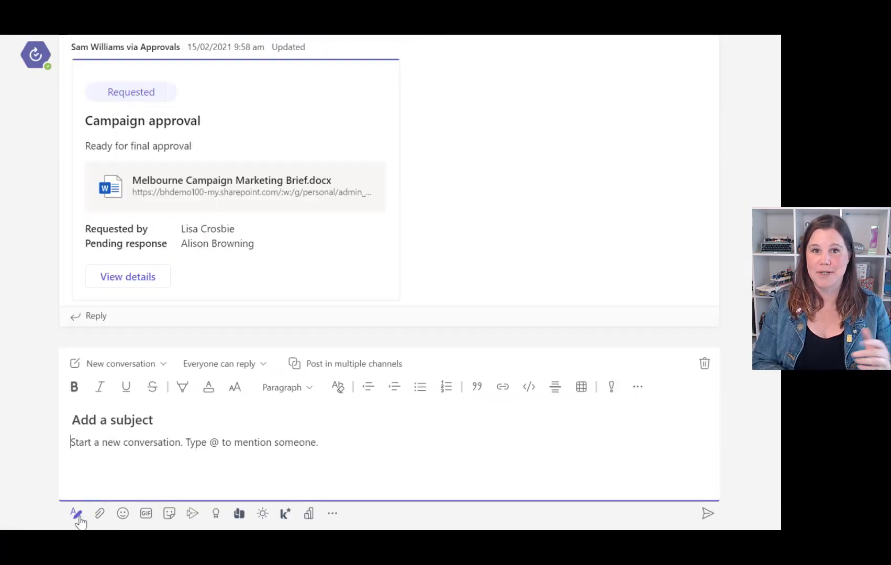
click(166, 368)
click(131, 418)
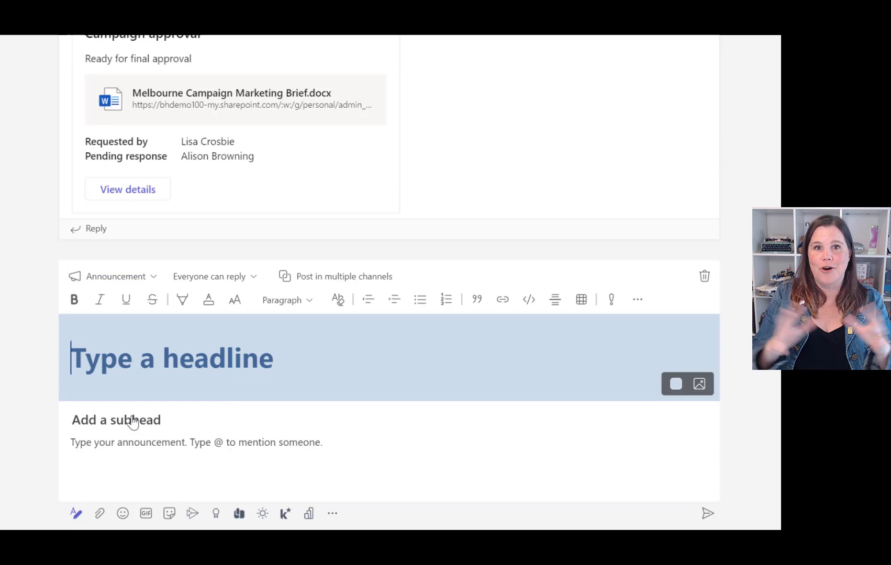
Add a welcome headline on a dark purple banner, subhead 'New Sales Executive', and welcome line for VIC.
text(Welcome Molly)
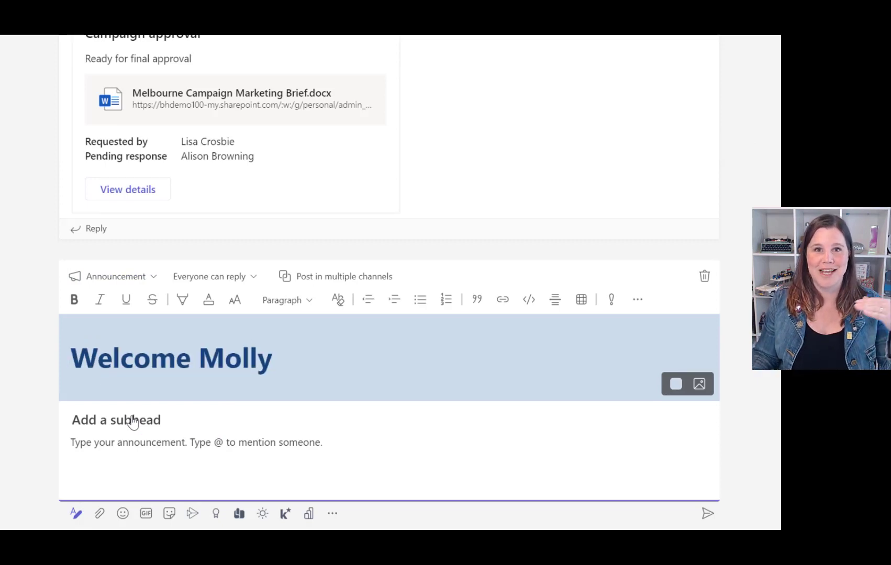
click(677, 385)
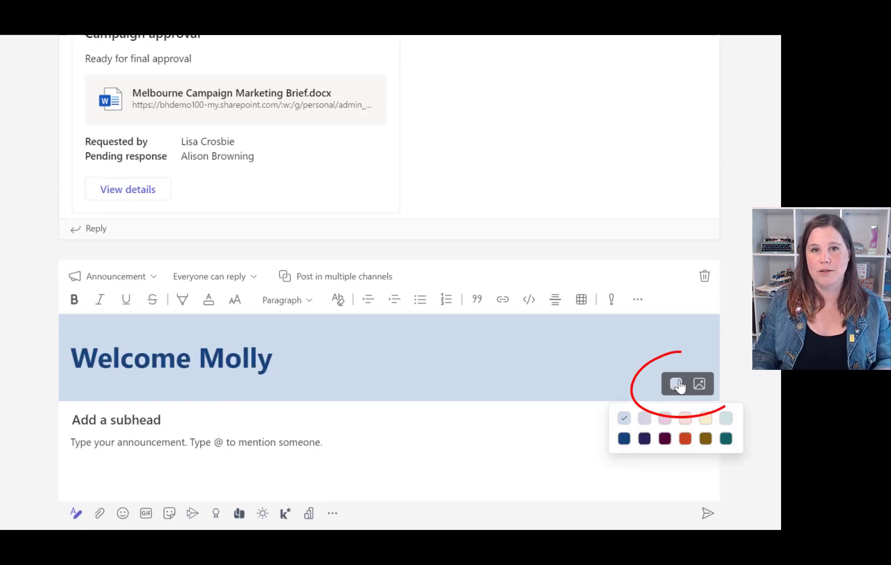
click(664, 440)
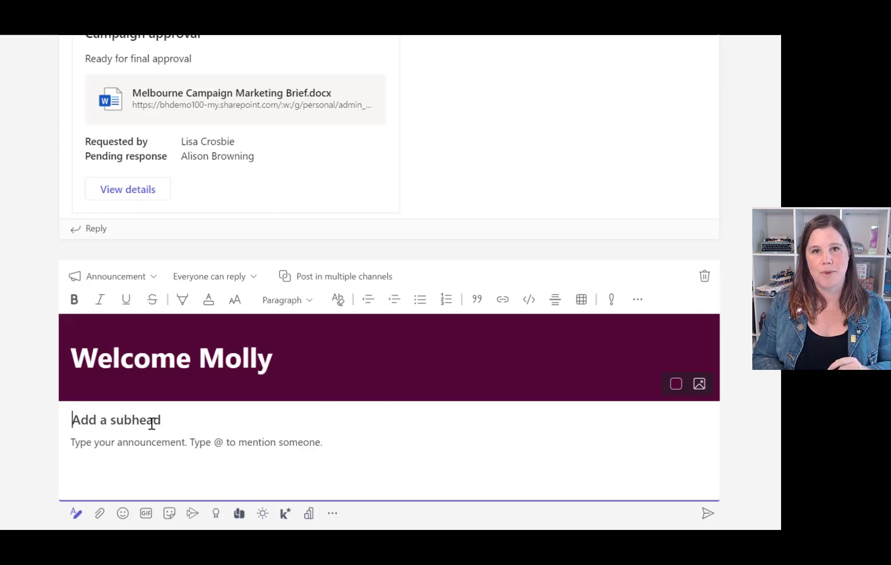
text(New Sales Executive)
key(Tab)
text(Welco)
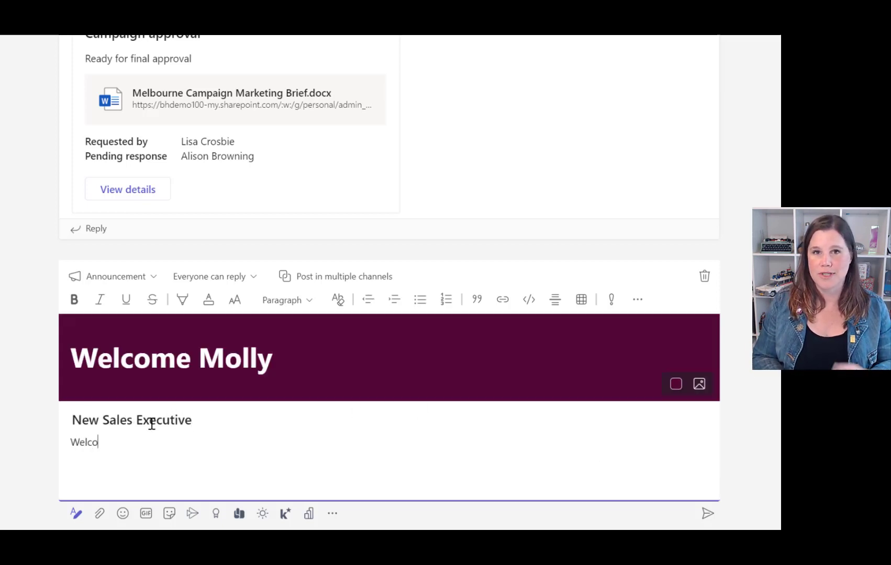
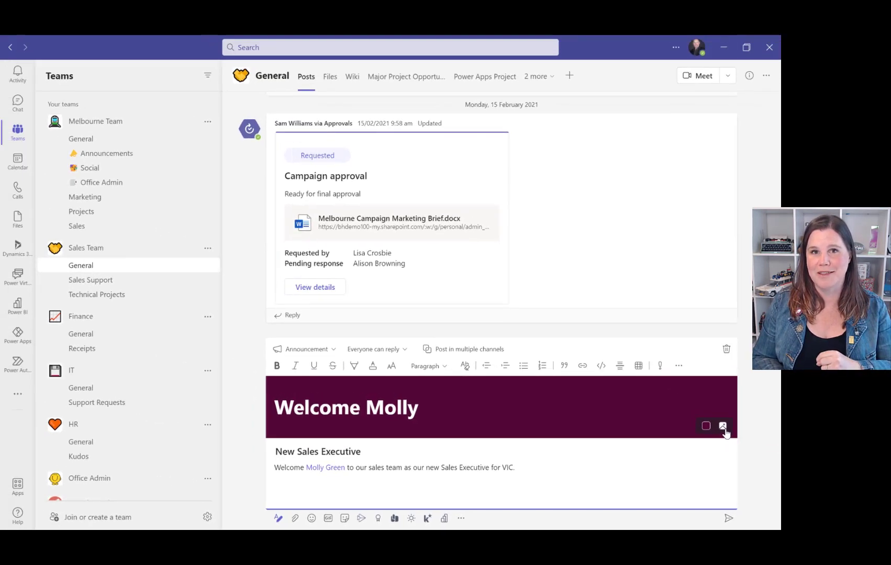
Give the welcome banner a blue light-streak background image, repositioned and zoomed to fit.
click(723, 426)
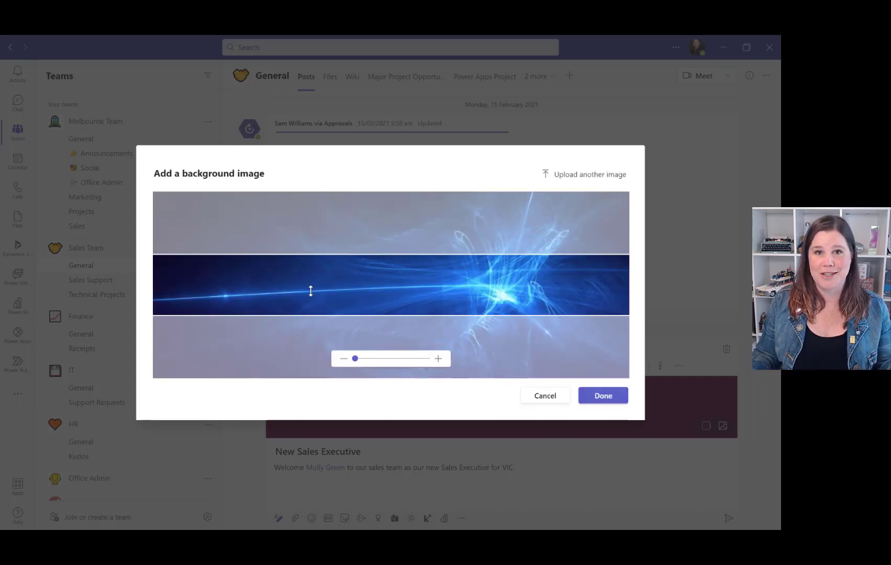
mouse_move(311, 291)
mouse_down()
mouse_move(323, 223)
mouse_move(315, 297)
mouse_up()
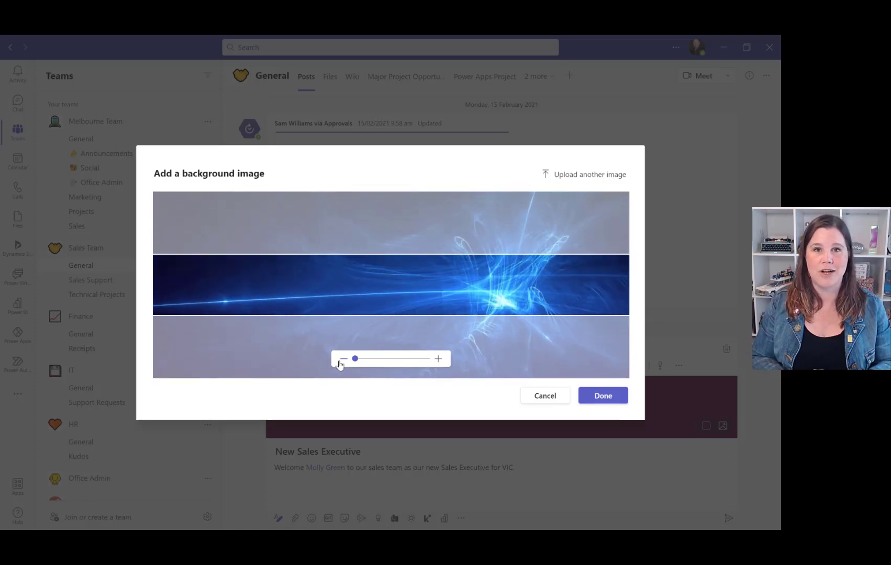
mouse_move(356, 363)
mouse_down()
mouse_move(373, 364)
mouse_move(353, 364)
mouse_up()
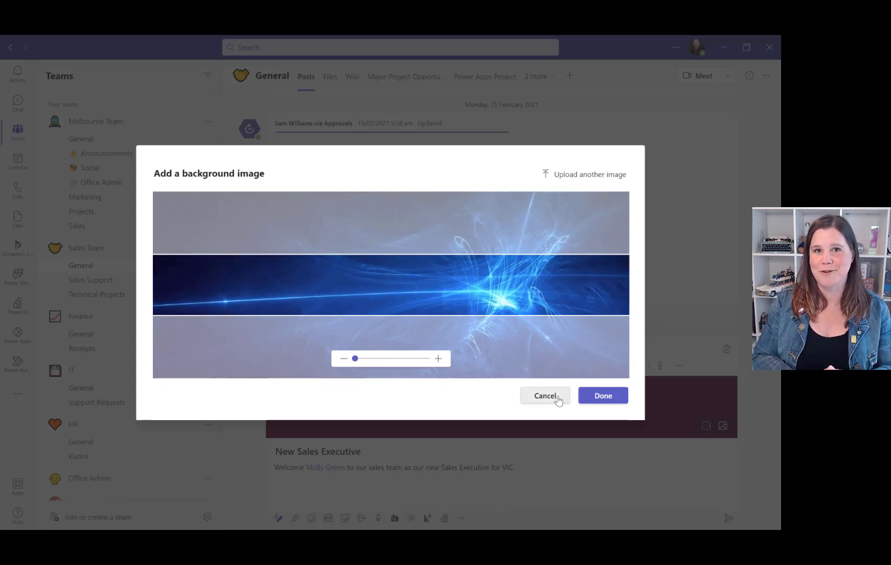
click(592, 397)
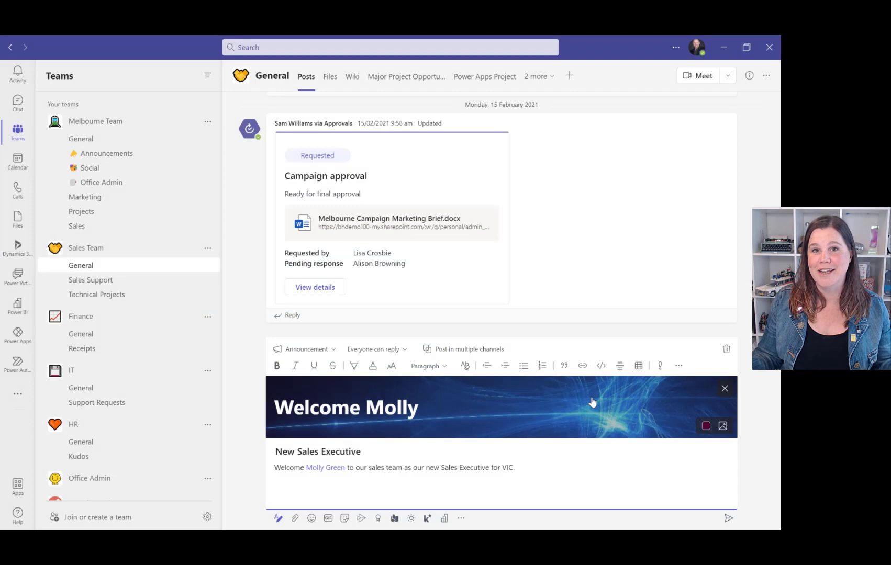
Post the announcement, then write 'Hi everyone, Can we talk through our next steps here' in the Sponsorship chat.
click(728, 520)
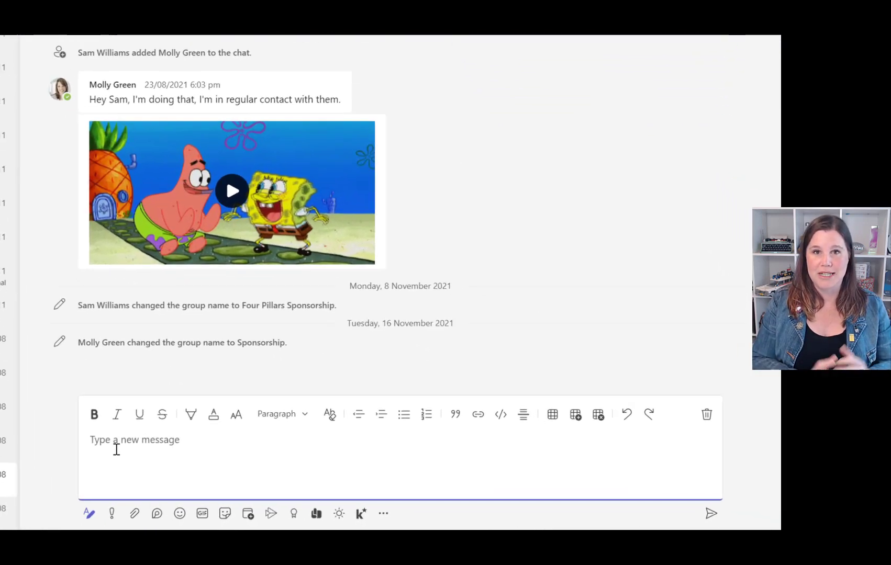
text(Hi everyone,)
key(Return)
key(Return)
text(Can we talk through our next steps here)
key(Return)
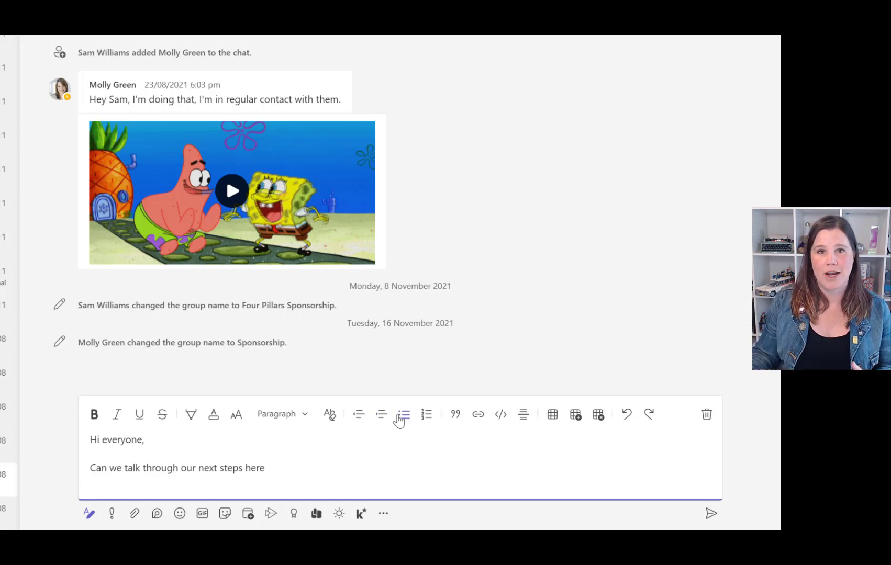
Add a numbered list of Timing, Responsibilities and Budget, and send the message.
click(427, 415)
text(Timing)
key(Return)
text(Responsibilities)
key(Return)
text(Budget)
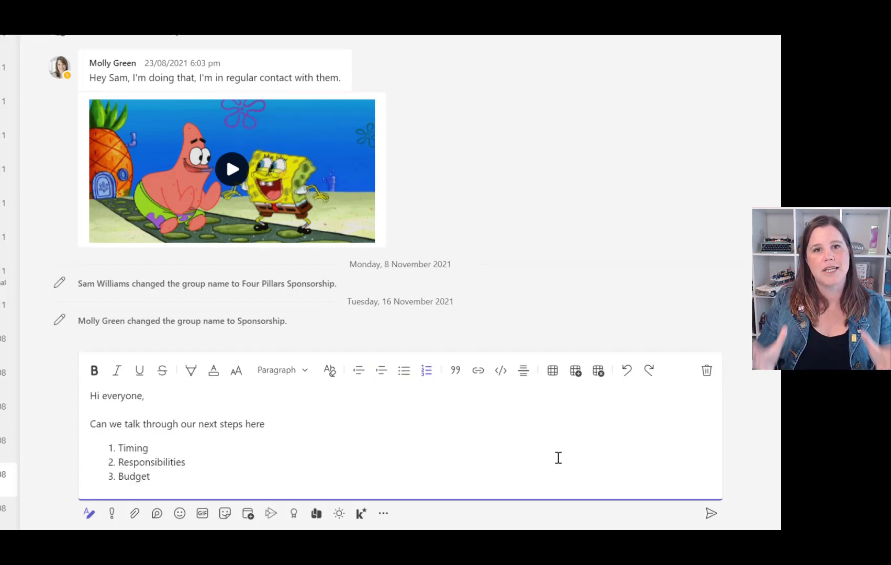
click(710, 516)
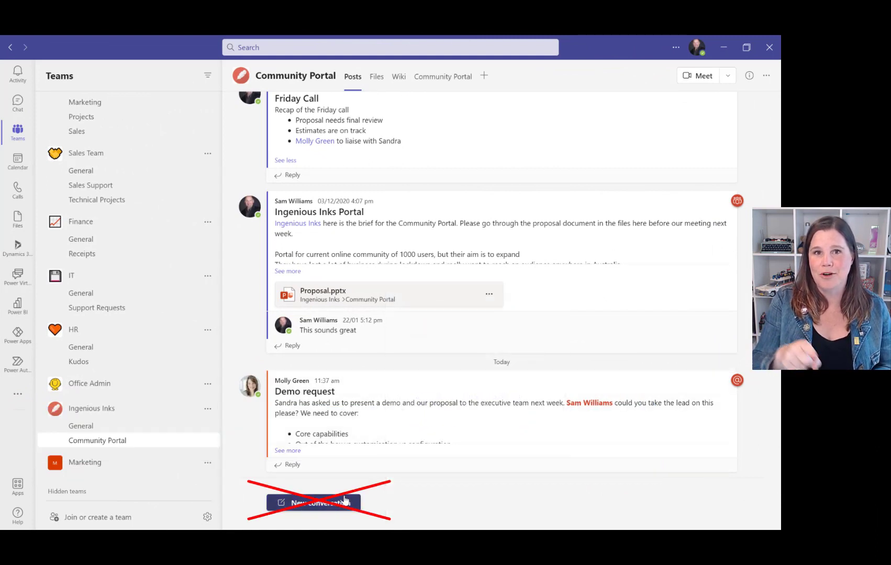
Post a new channel conversation saying the sender is happy to do that.
click(330, 503)
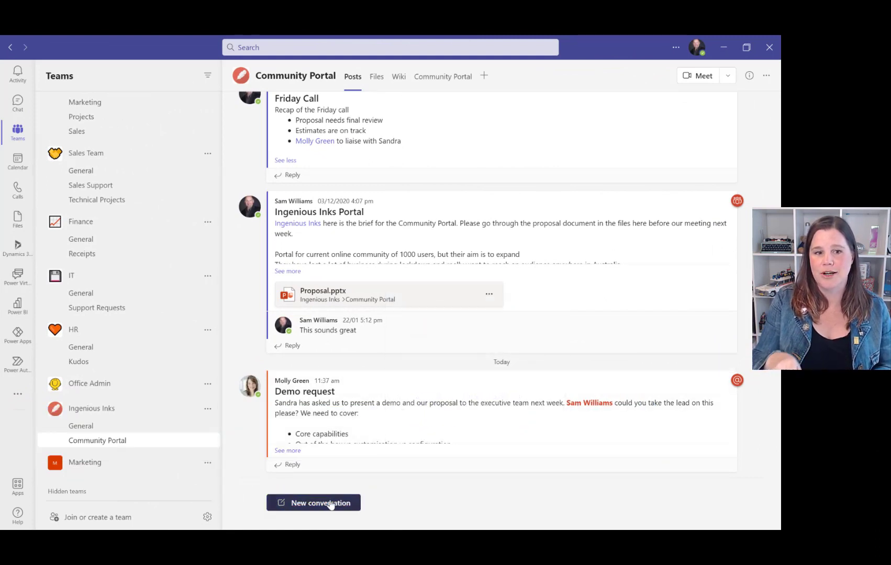
text(happy to do that Molly)
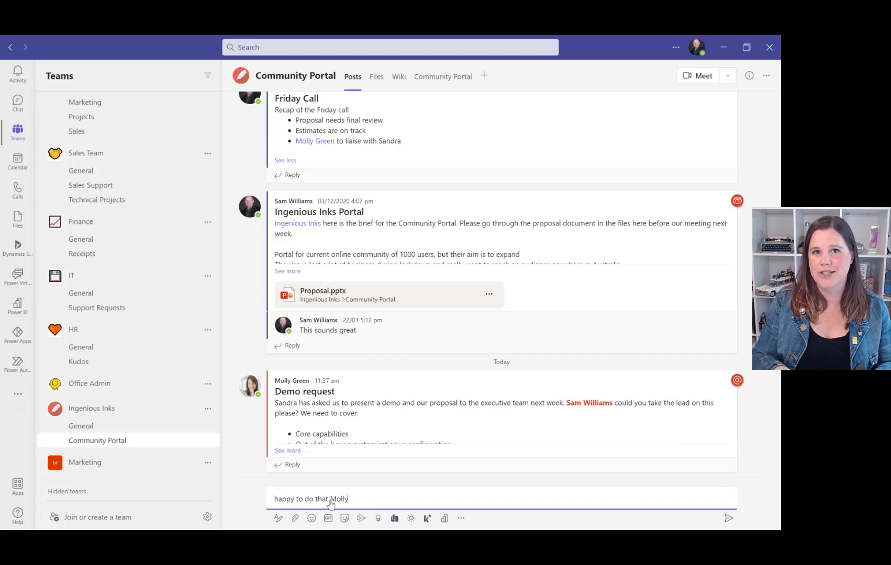
key(Return)
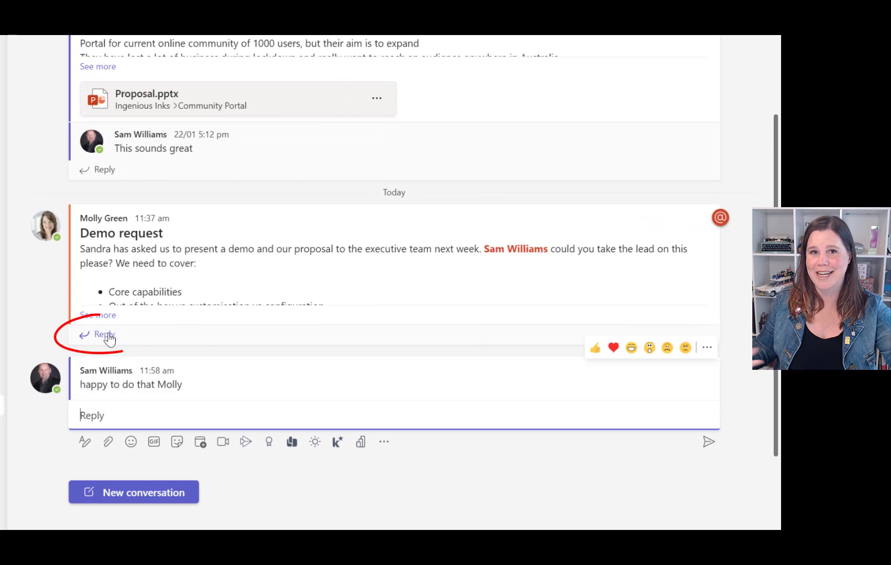
Send a threaded reply under the Demo request post agreeing to take the lead.
click(105, 335)
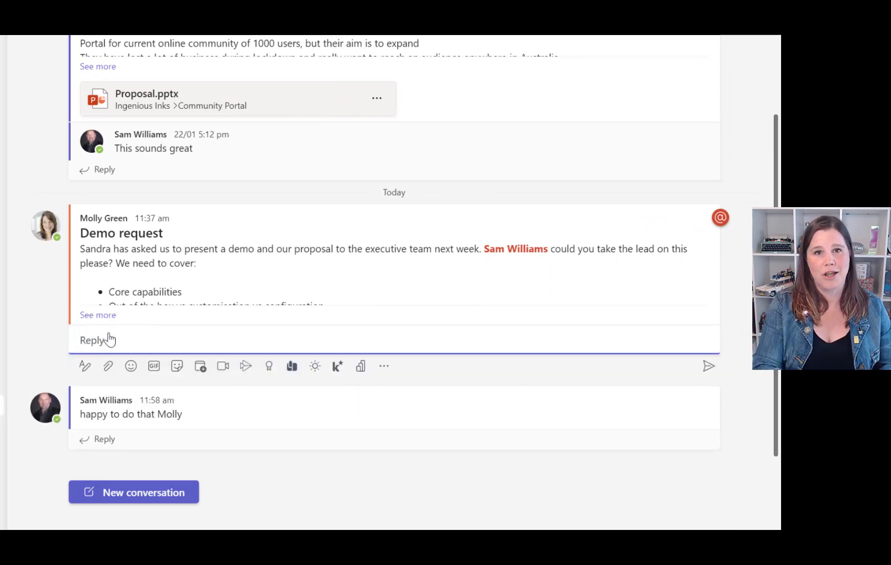
text(Happy to do that Molly.)
key(shift+Return)
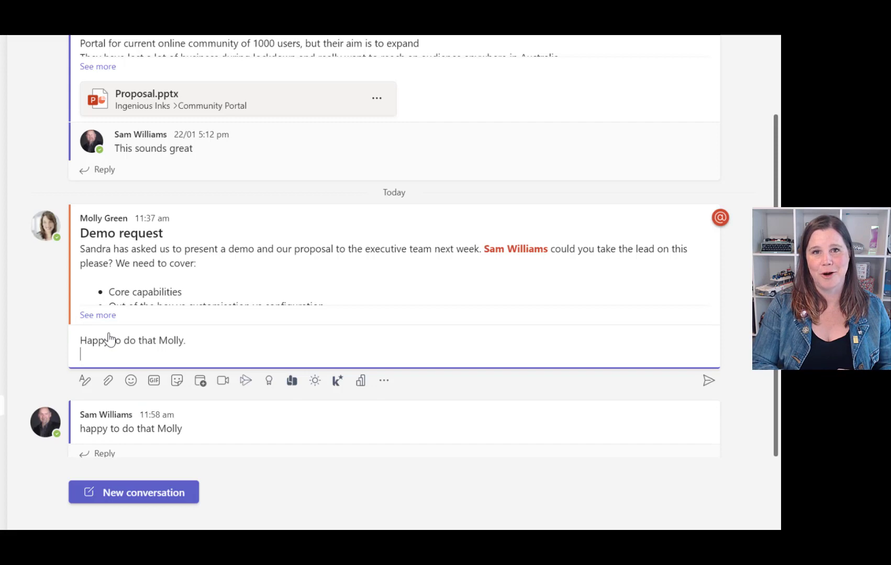
click(711, 379)
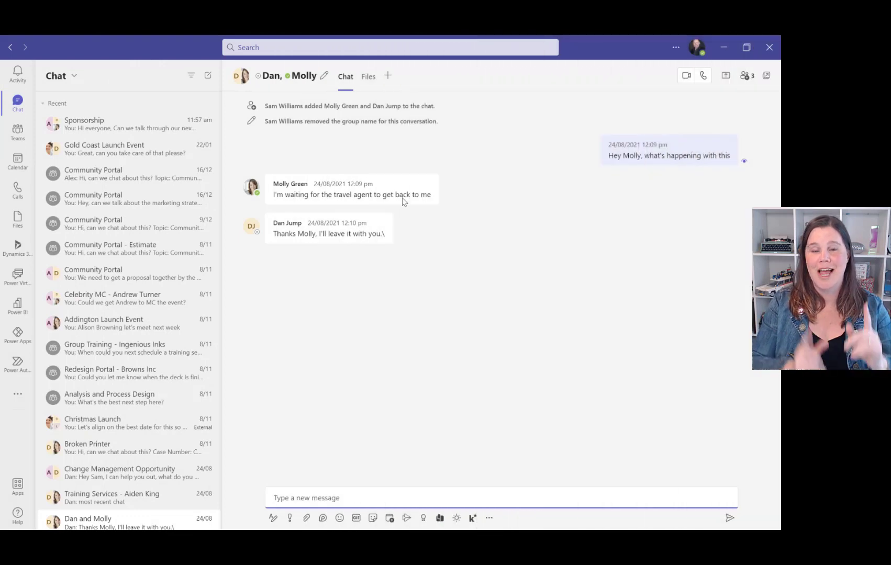
Send a reply quoting the travel-agent message that asks 'What did they say?'.
mouse_move(403, 201)
click(431, 165)
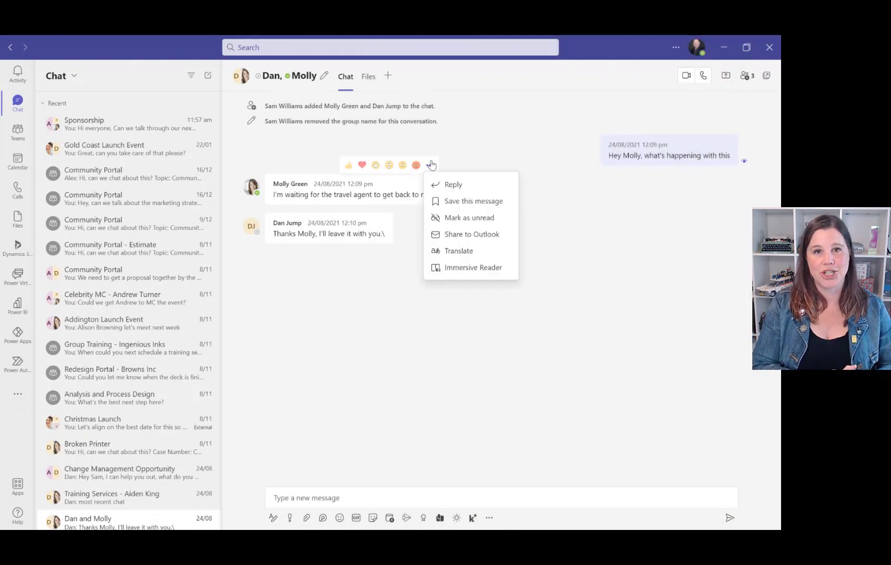
click(449, 185)
text(What did they say?)
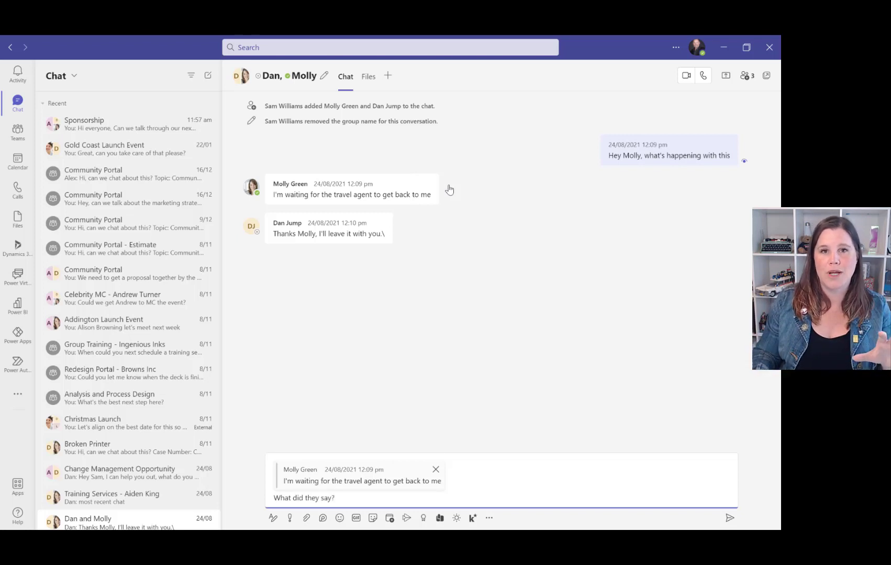
key(Return)
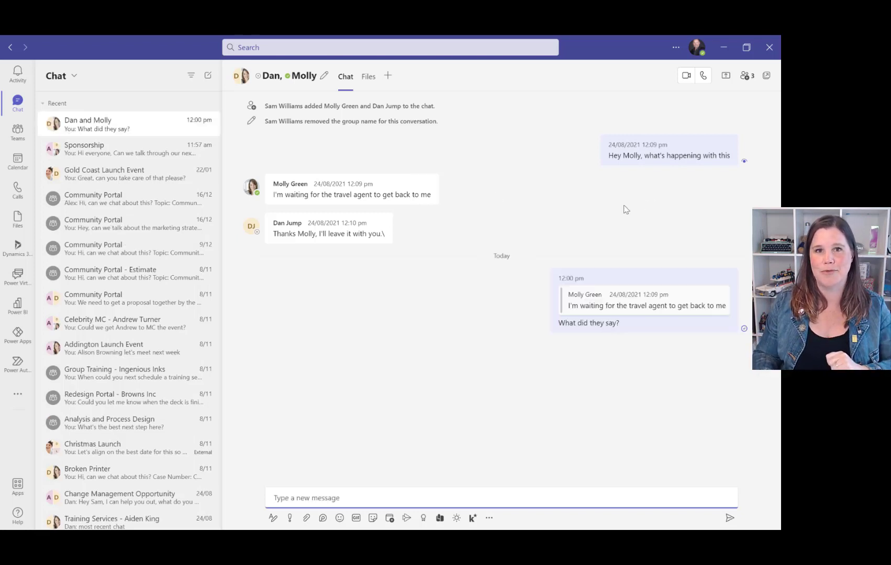
mouse_move(404, 200)
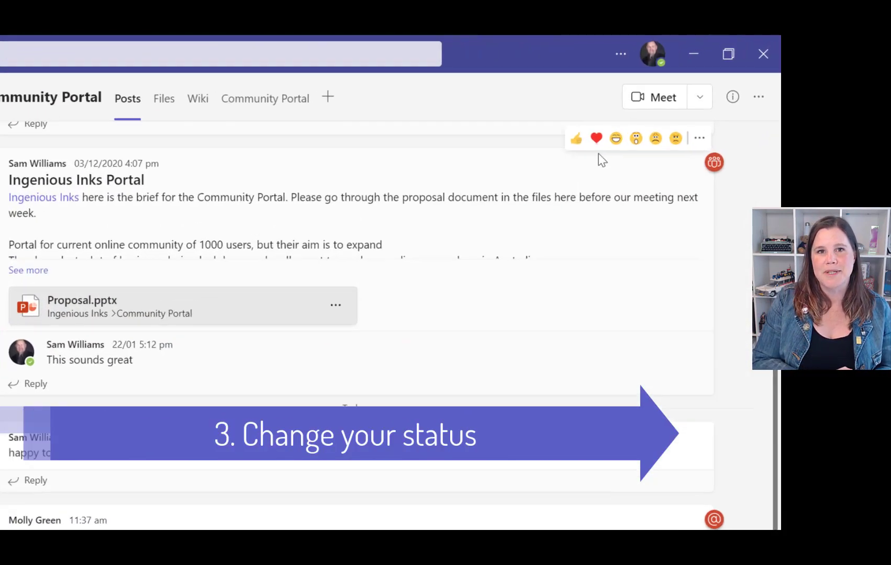
Set your presence status to Do not disturb.
click(694, 52)
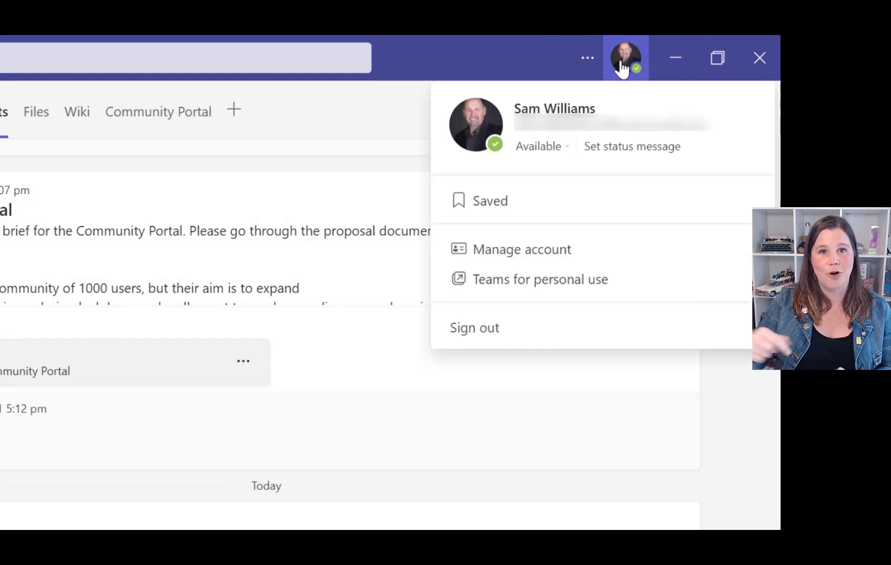
click(549, 153)
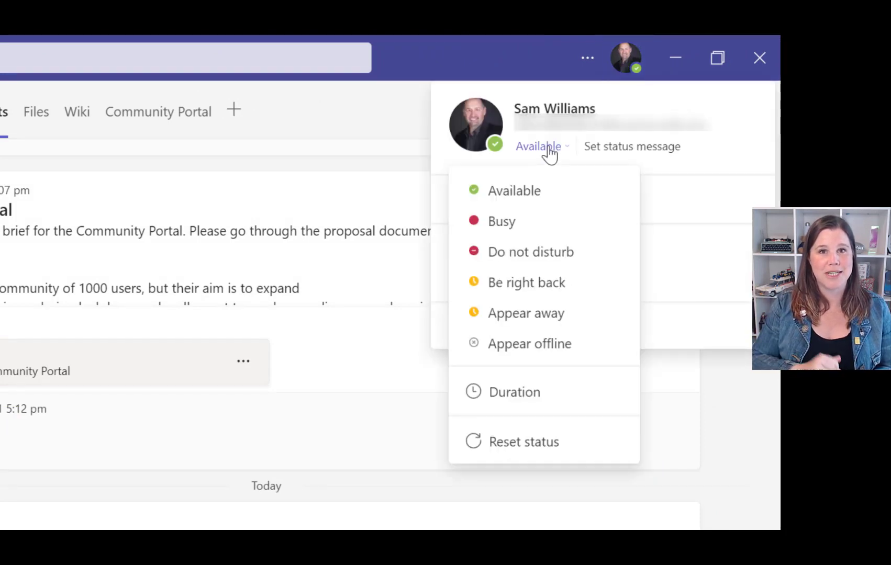
click(521, 253)
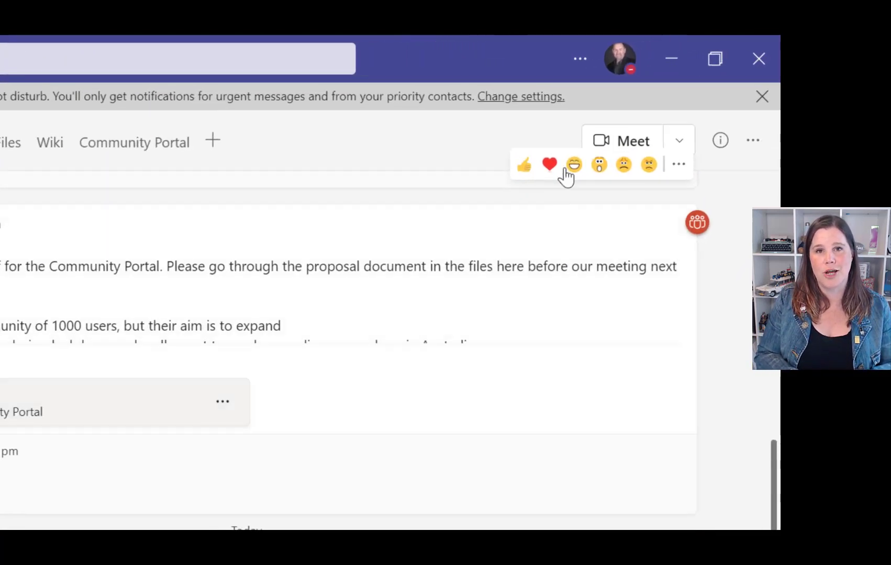
Add a client-training status message, shown when people message you, clearing after 4 hours.
click(606, 75)
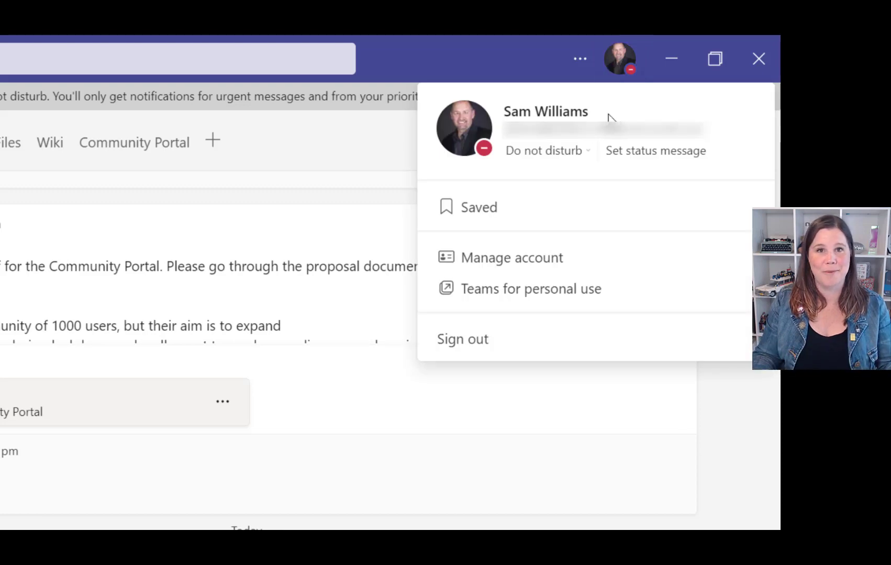
click(631, 157)
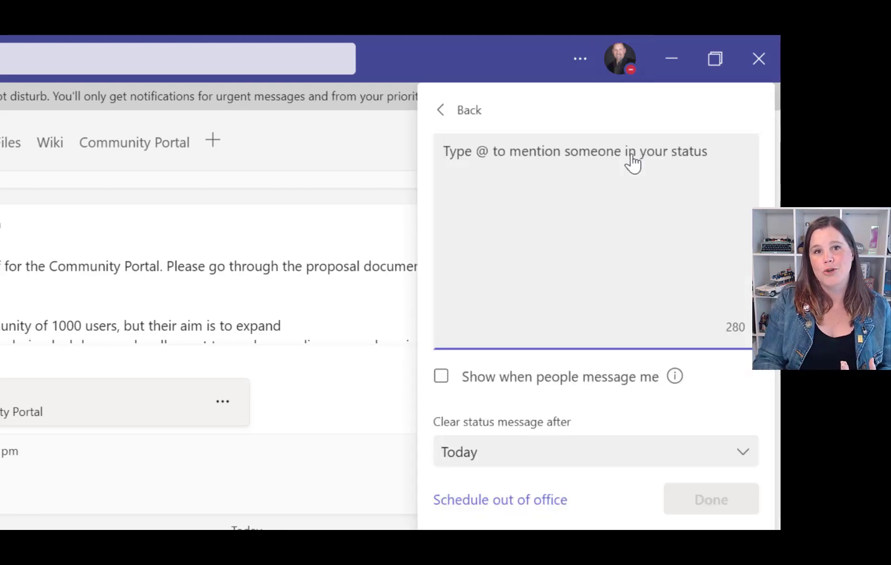
text(I'm working on client training all morning and will not be available)
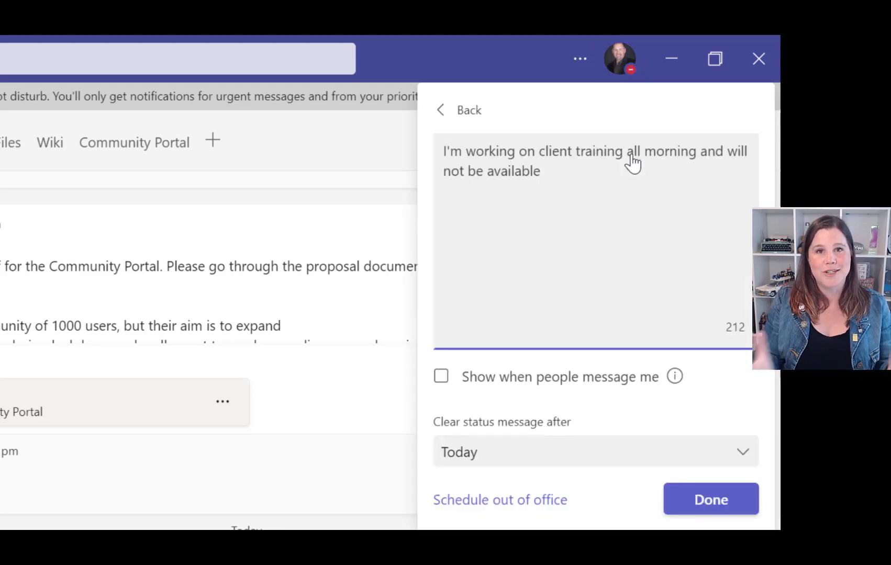
click(442, 377)
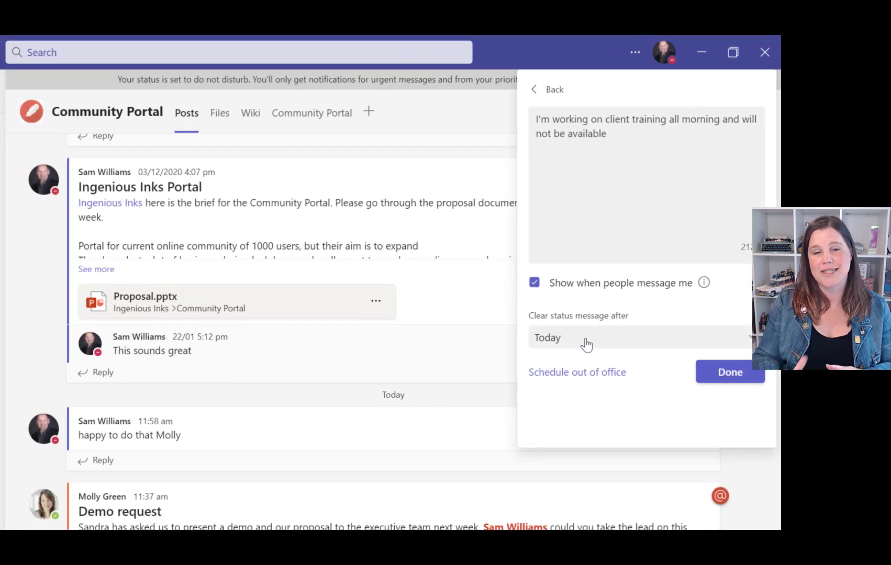
click(586, 343)
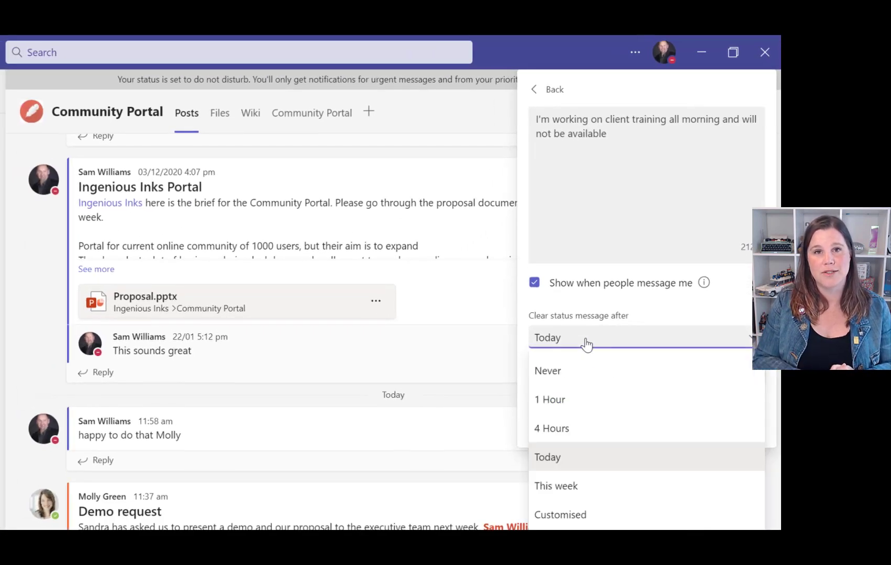
click(547, 430)
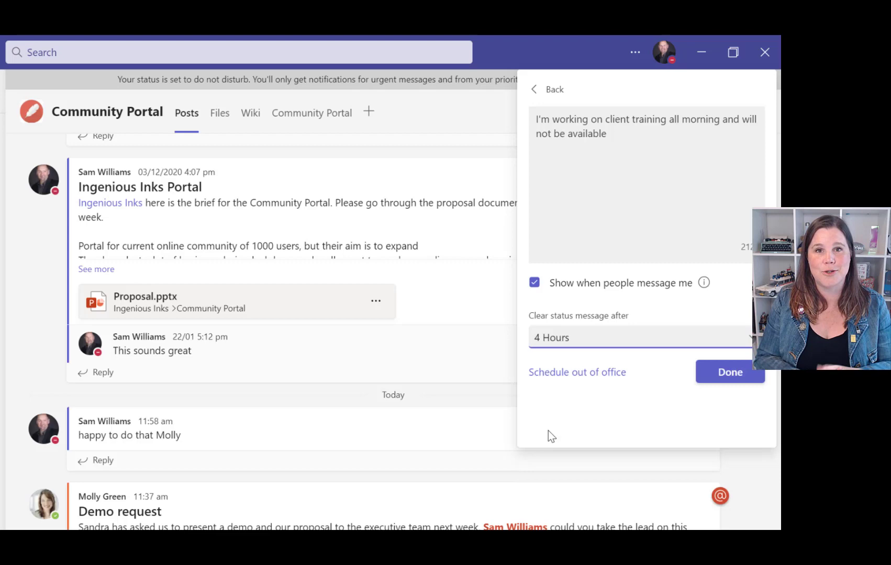
click(722, 379)
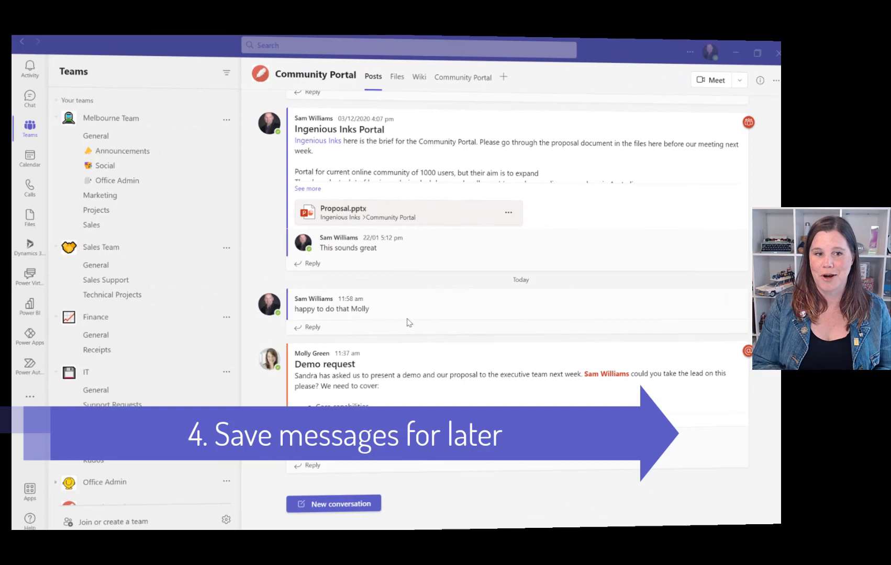
Save the Demo request post and the Sponsorship next-steps message.
mouse_move(412, 372)
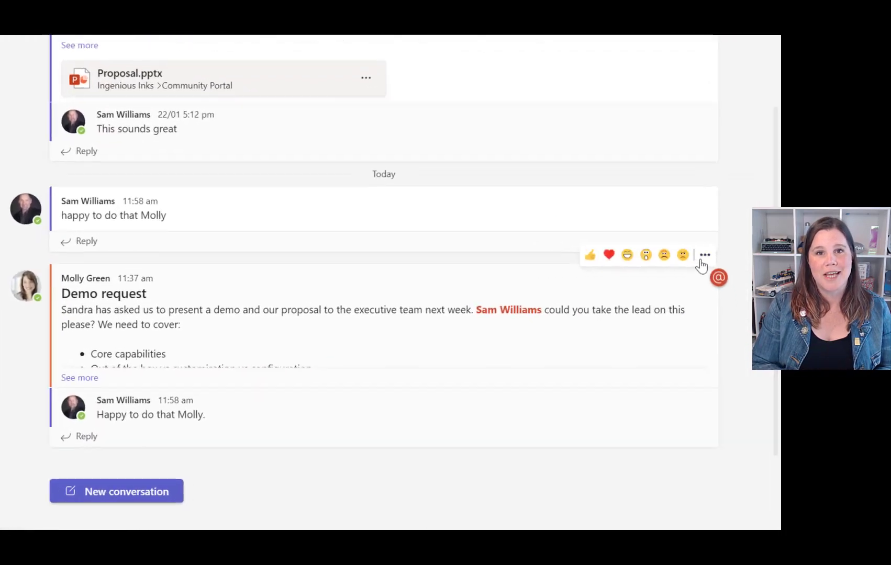
click(704, 255)
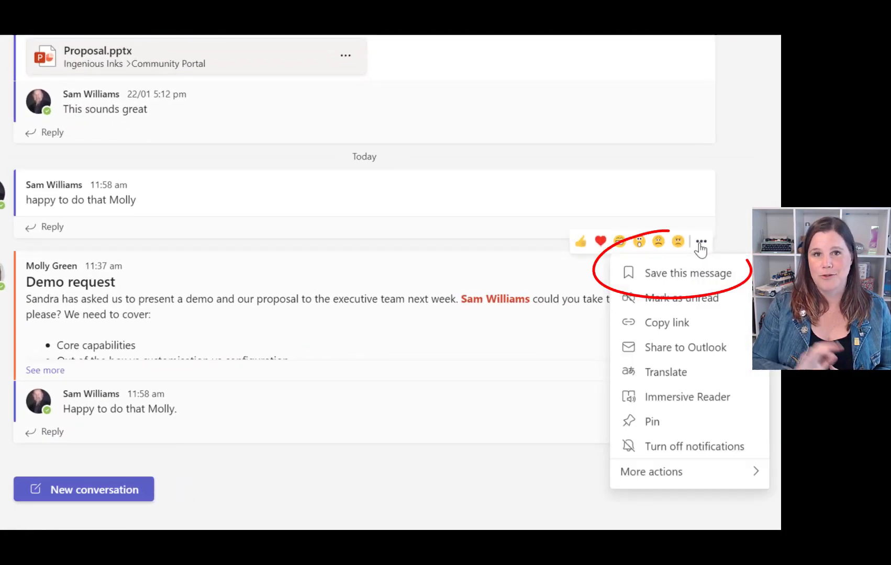
click(685, 282)
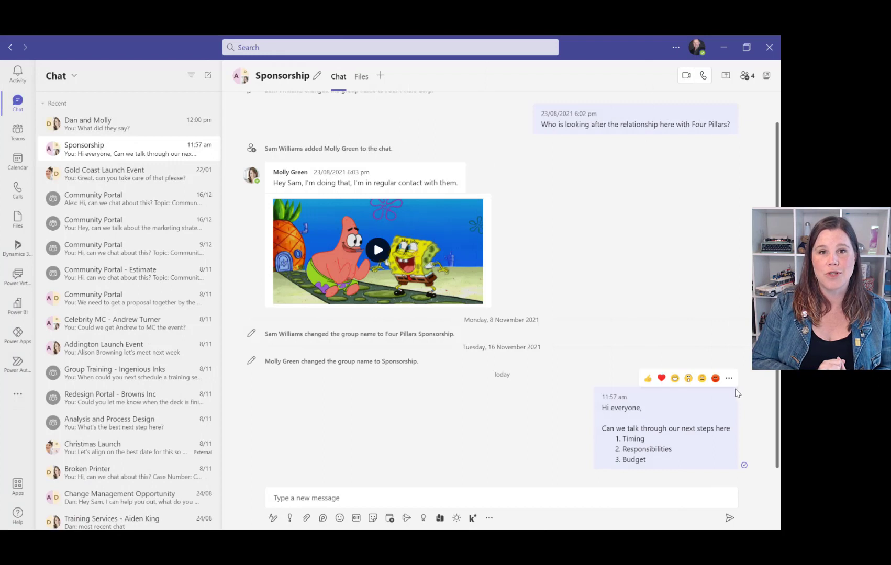
click(728, 379)
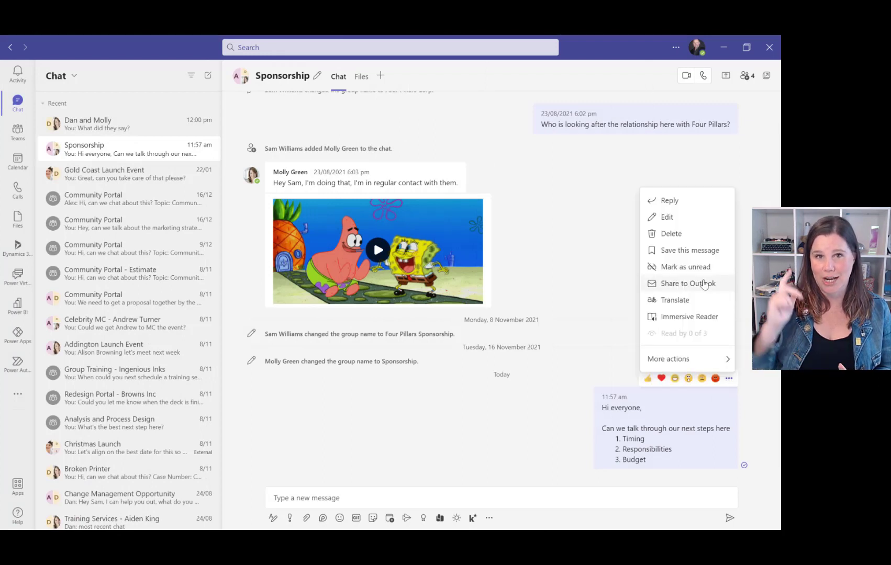
click(689, 252)
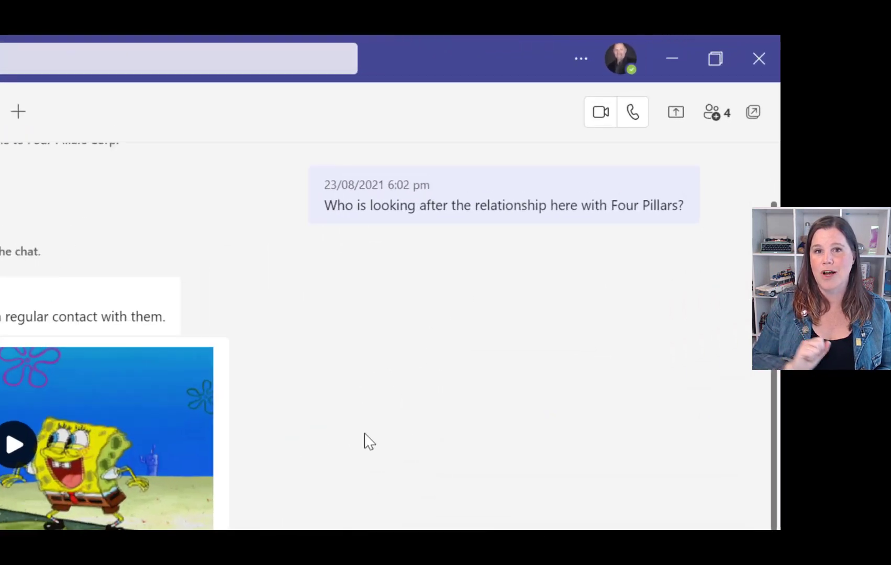
Open the Saved messages list and jump to the saved Demo request post.
click(567, 78)
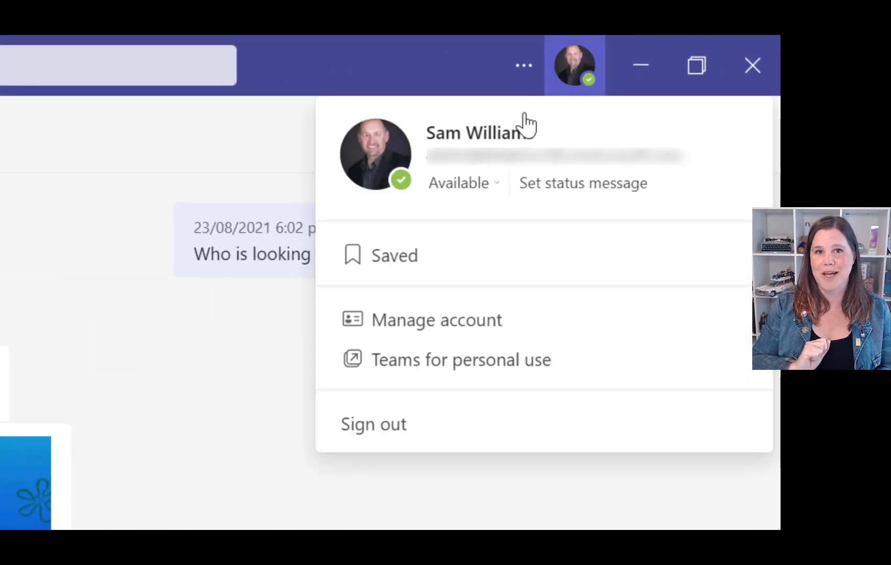
click(411, 267)
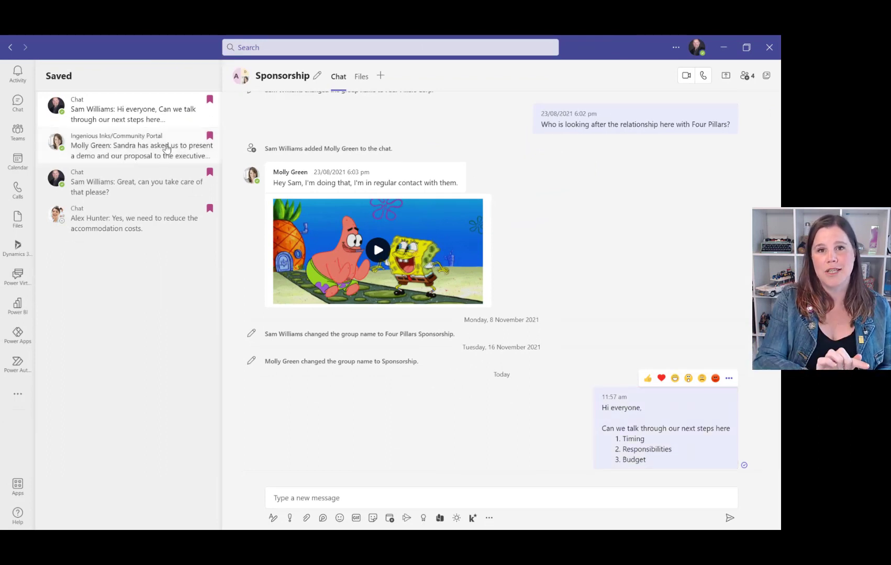
click(166, 149)
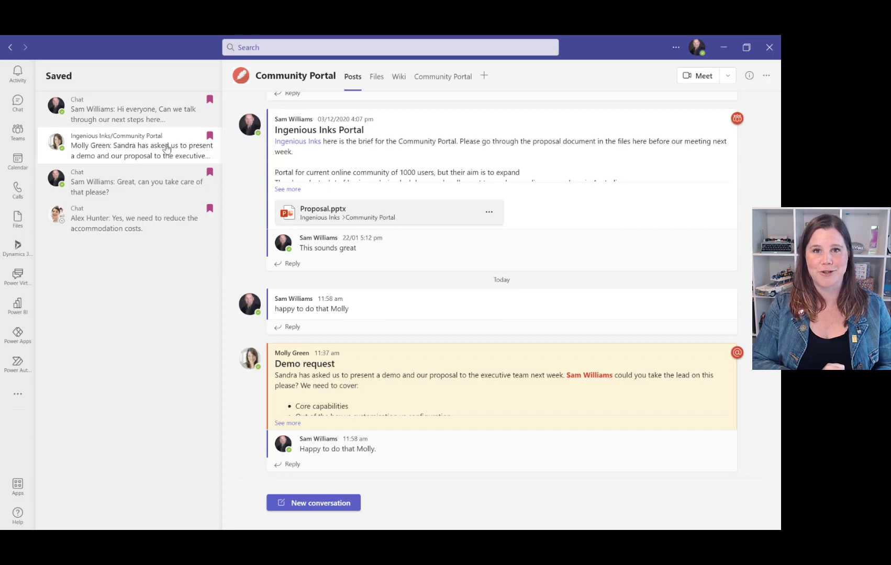
click(209, 137)
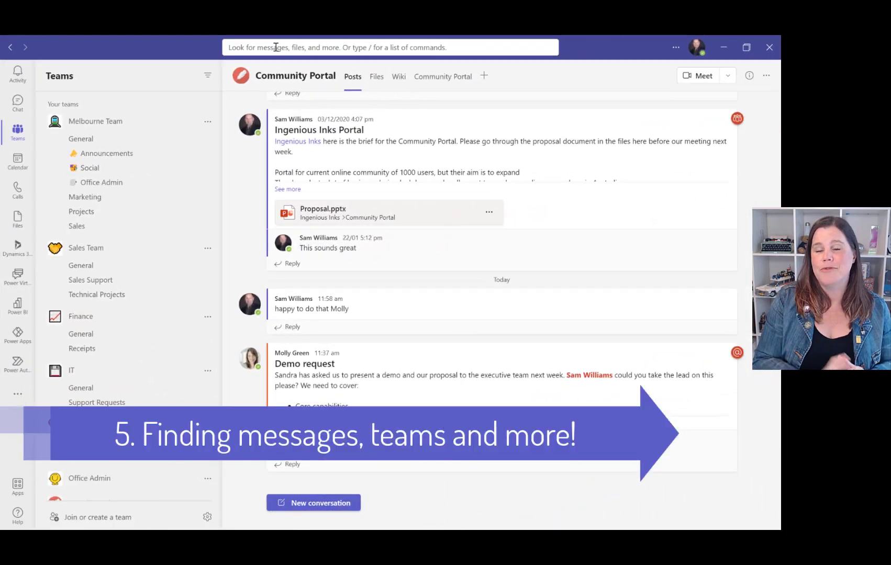
click(276, 47)
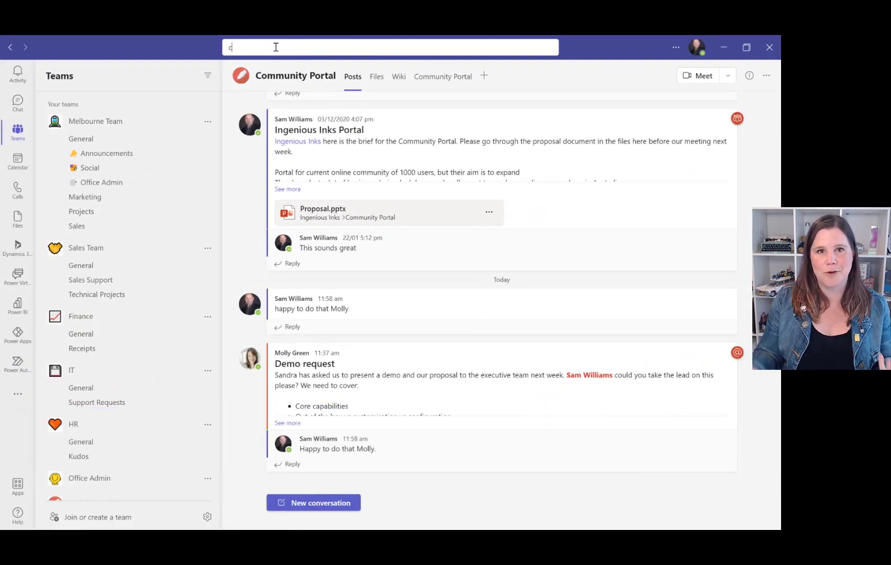
text(com)
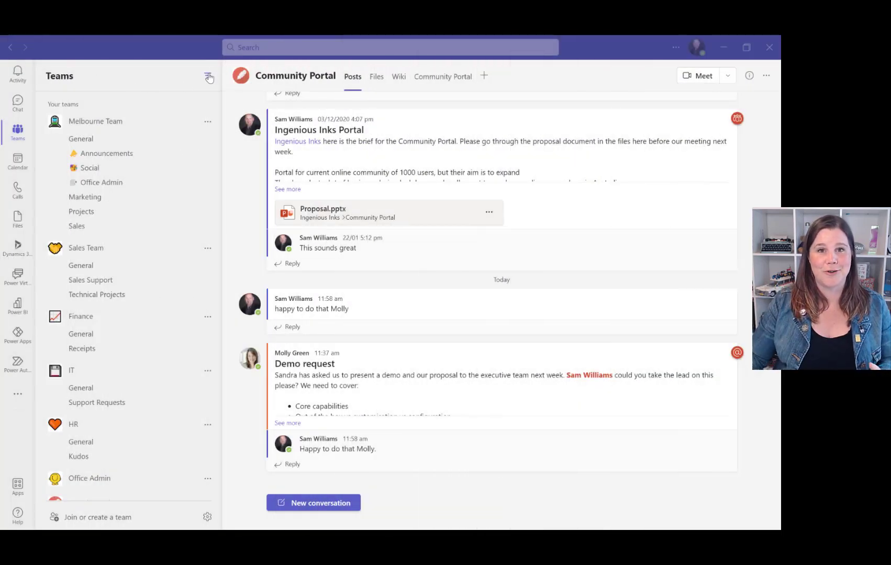
Filter the teams list for 'ingen' and open the Ingenious Inks General channel.
click(208, 77)
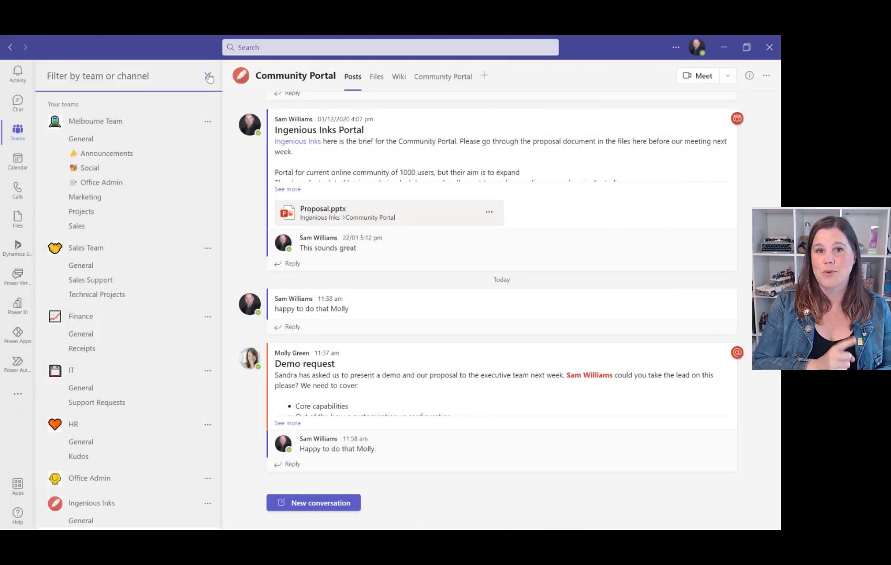
text(ngen)
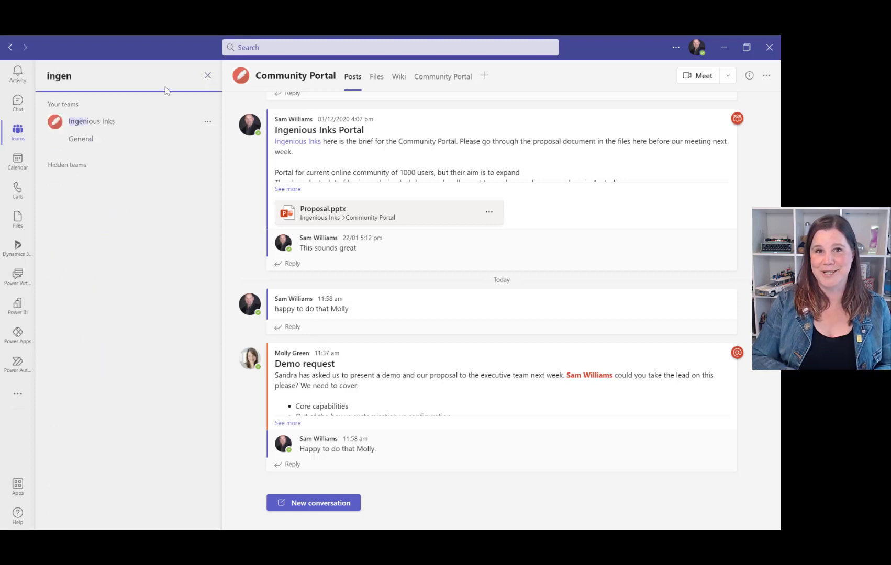
click(78, 140)
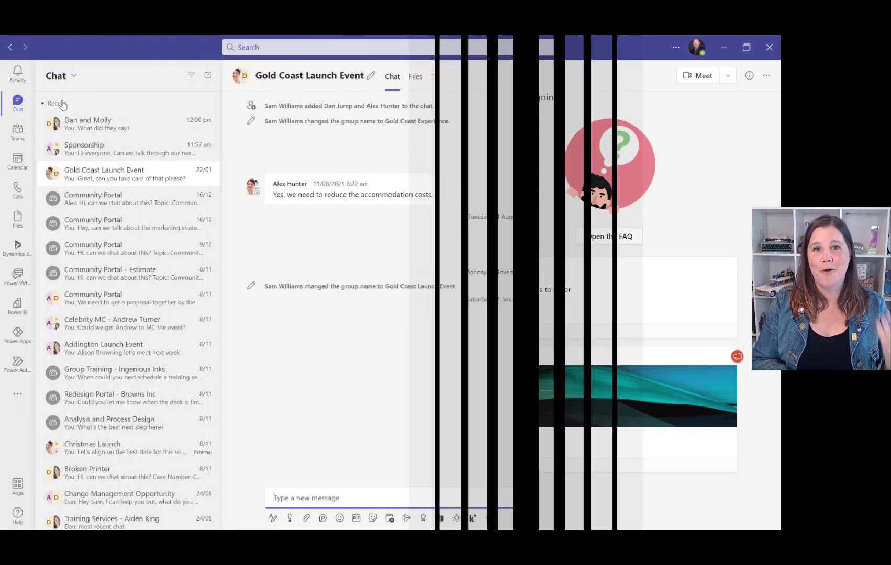
Filter chats for 'train' and open the Group Training - Ingenious Inks chat.
click(192, 76)
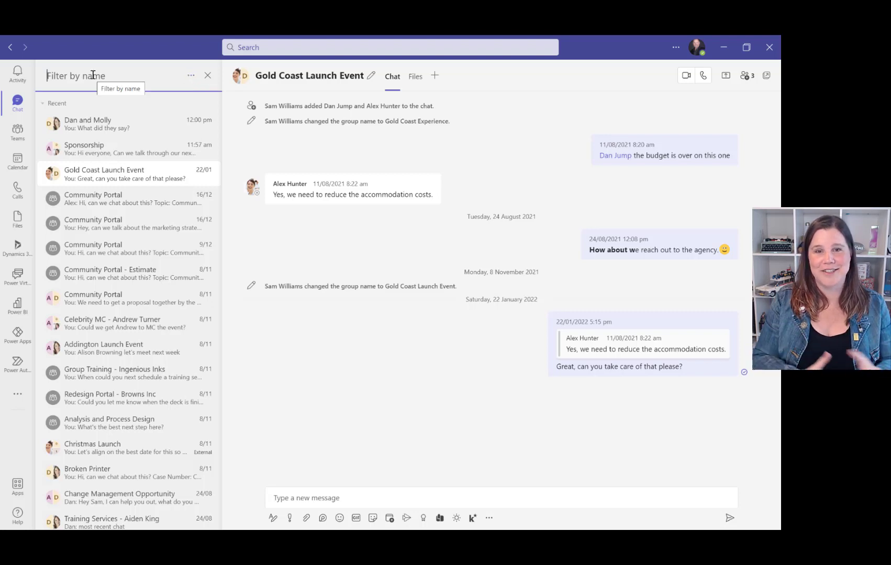
text(train)
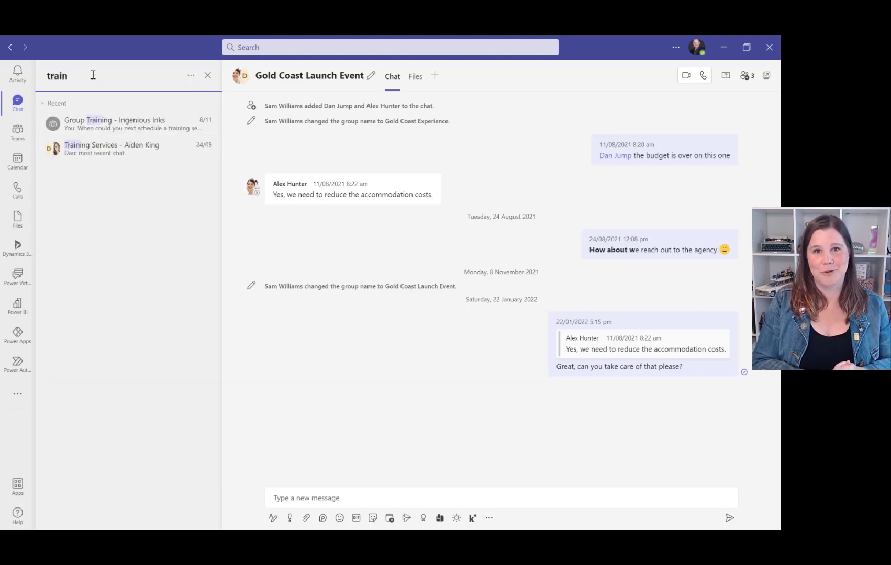
click(85, 127)
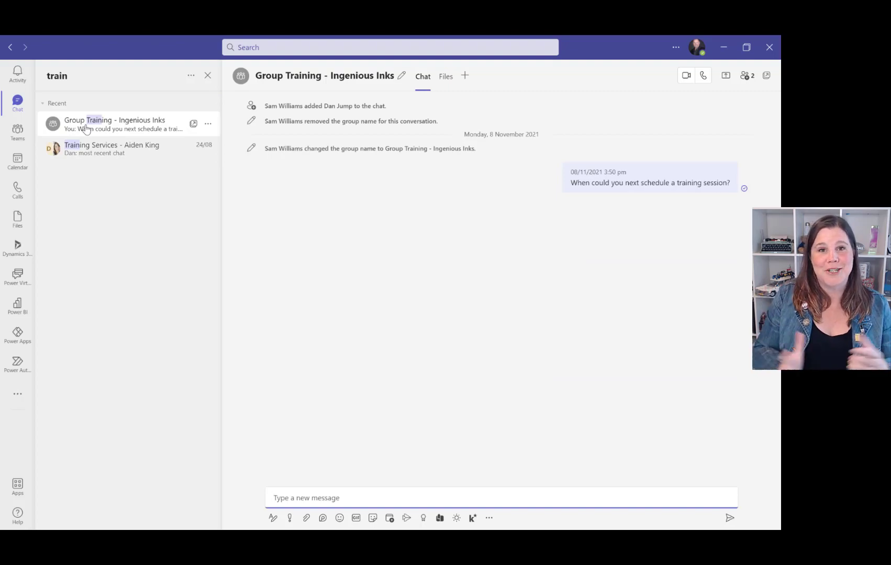